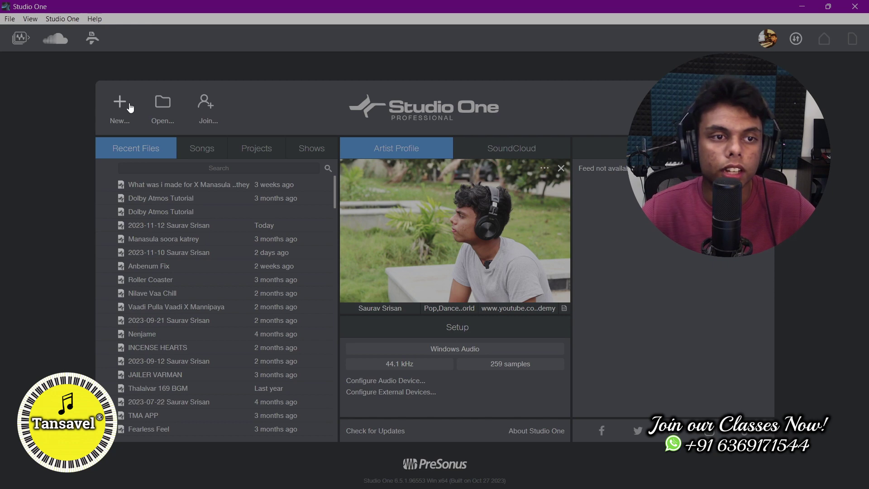
# Create a new song named Beat-1 from the Produce Beats template
pyautogui.click(130, 106)
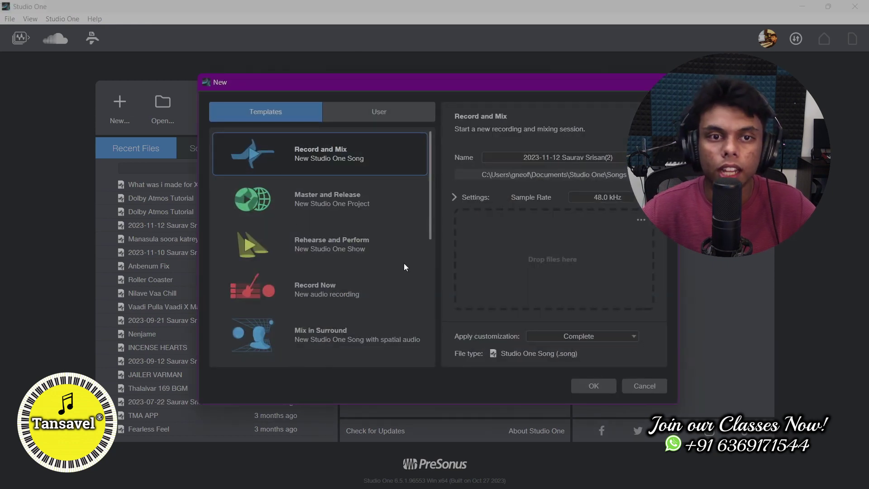
pyautogui.moveTo(429, 222); pyautogui.dragTo(420, 310)
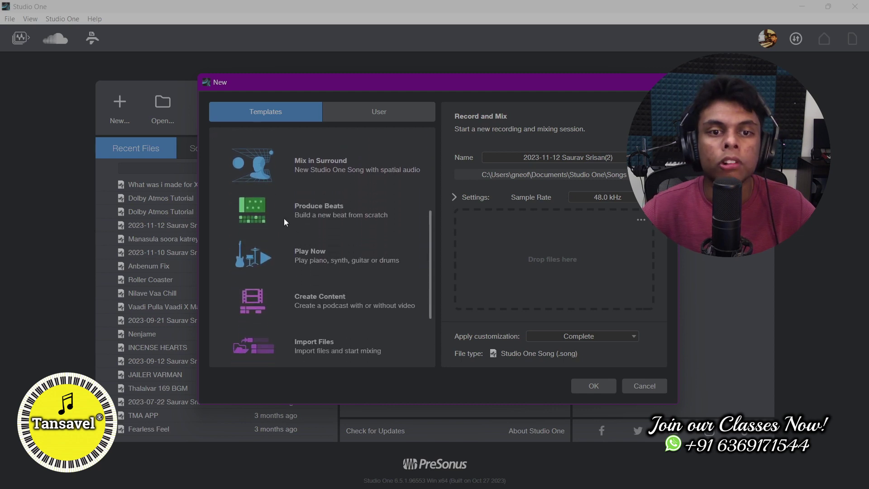
pyautogui.click(295, 216)
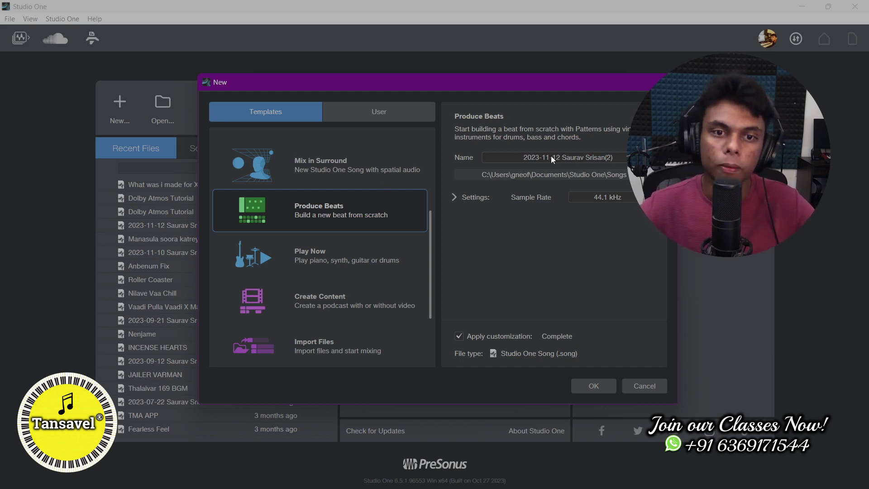
pyautogui.click(595, 160)
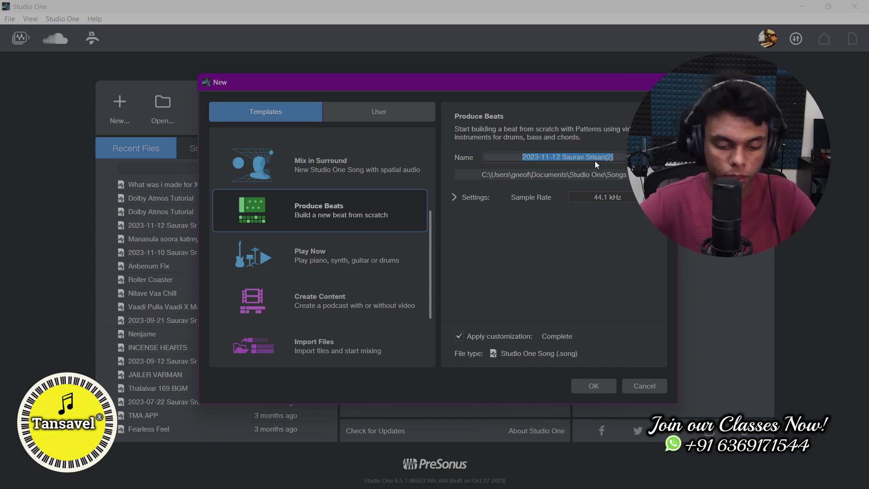
pyautogui.write('Beat-1')
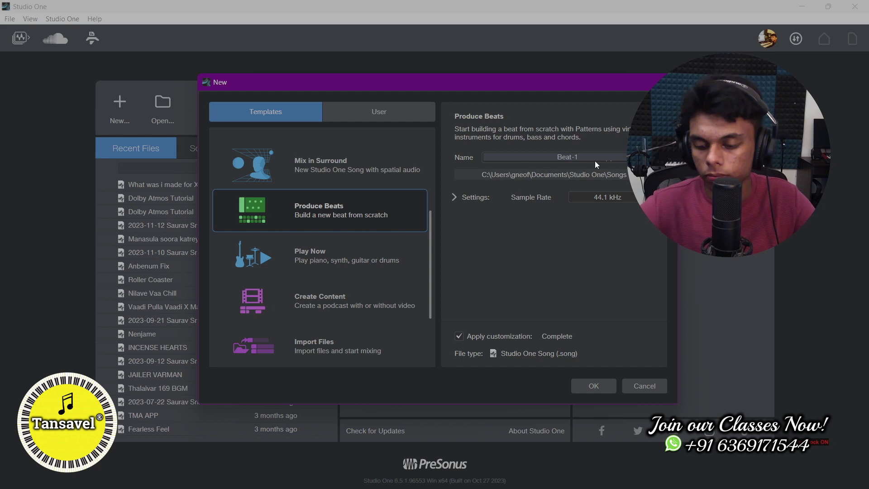
pyautogui.press('Escape')
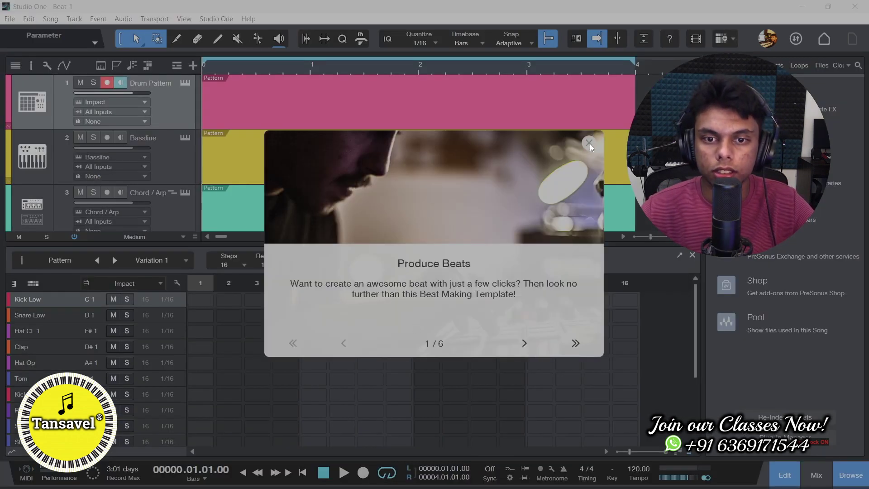
# Read through all six pages of the Produce Beats template introduction and close it
pyautogui.click(521, 342)
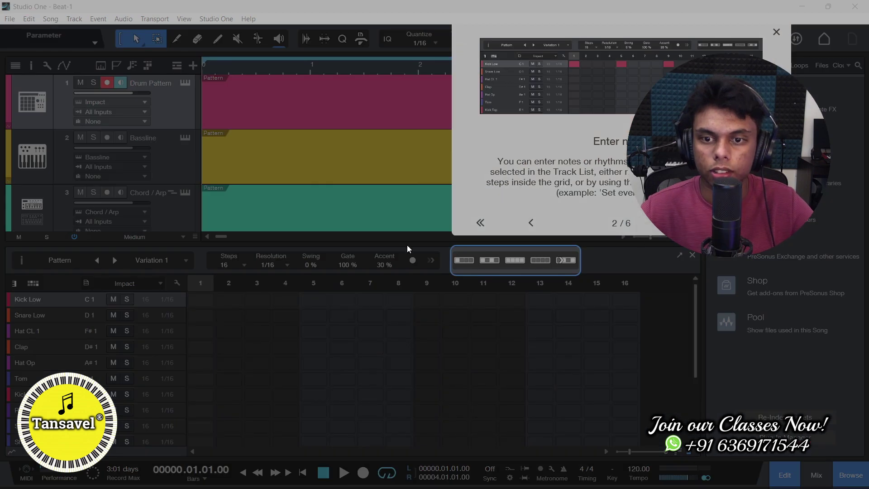
pyautogui.click(718, 222)
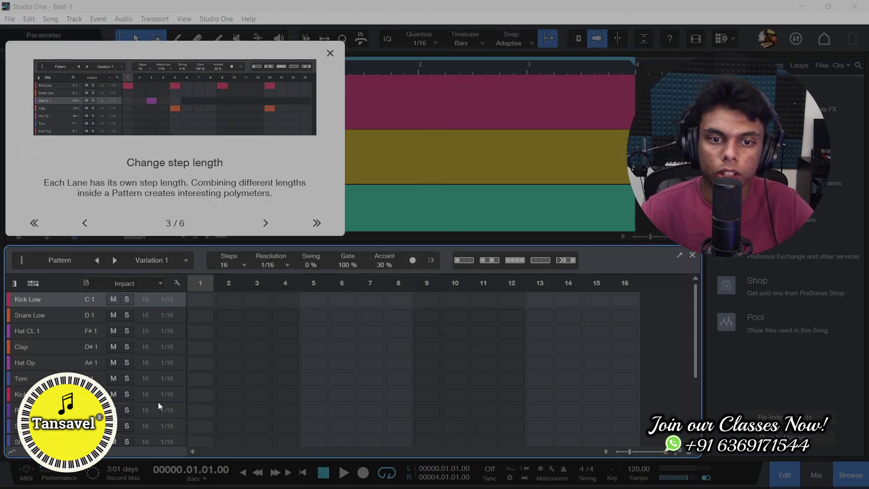
pyautogui.click(265, 223)
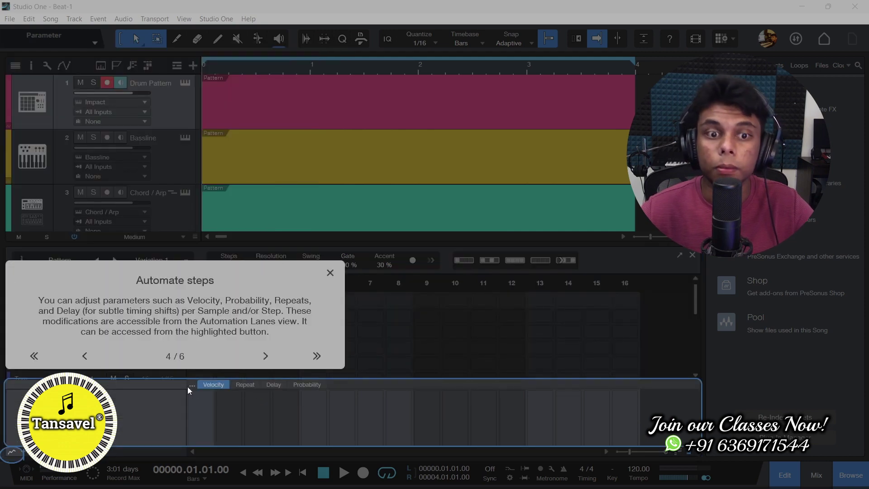
pyautogui.click(265, 354)
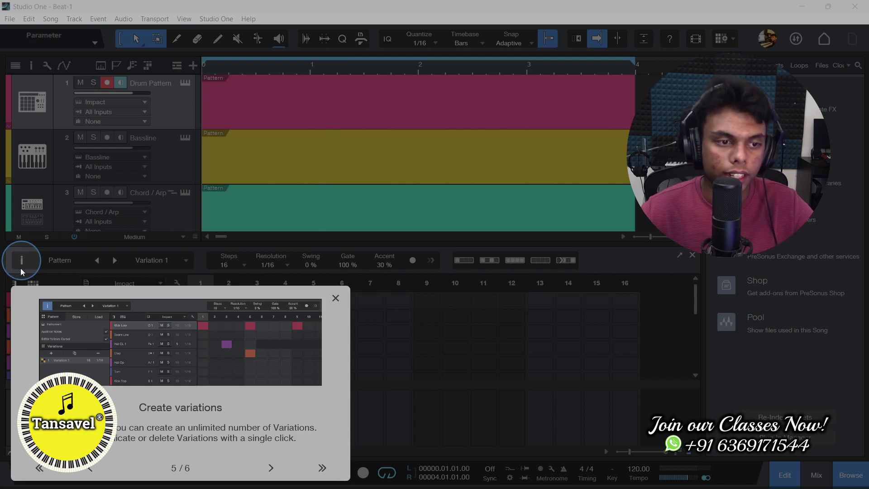
pyautogui.click(270, 468)
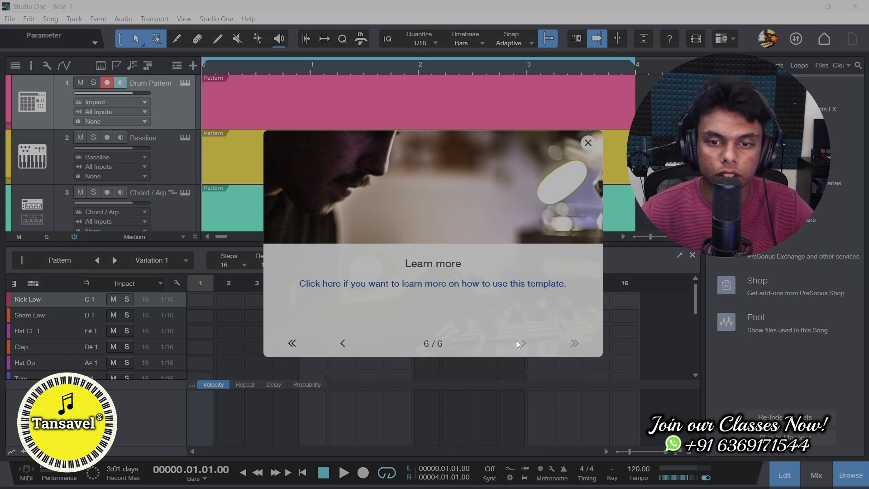
pyautogui.click(588, 143)
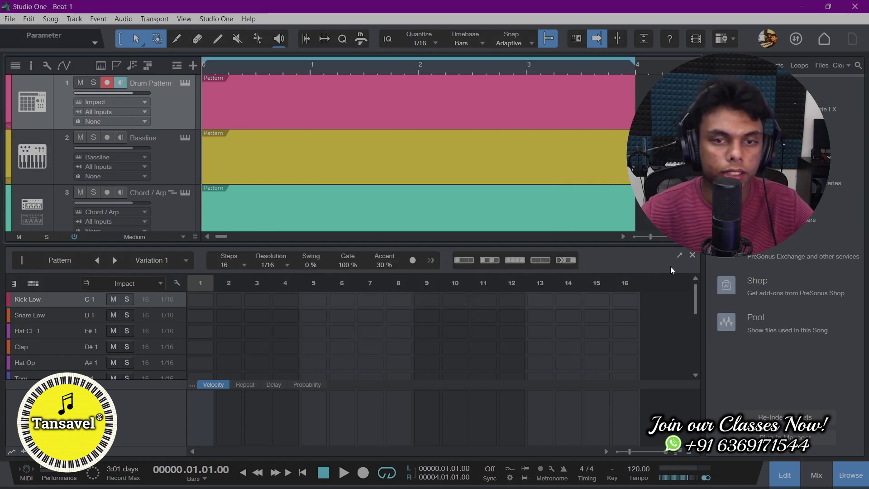
# Hide the pattern editor and the browser, and increase the height of the three tracks in the arrangement
pyautogui.click(693, 256)
pyautogui.click(849, 475)
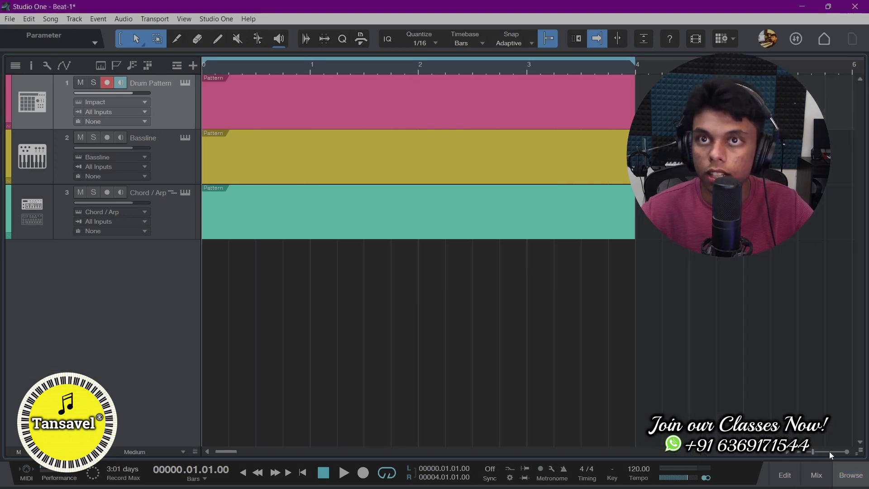
pyautogui.click(194, 447)
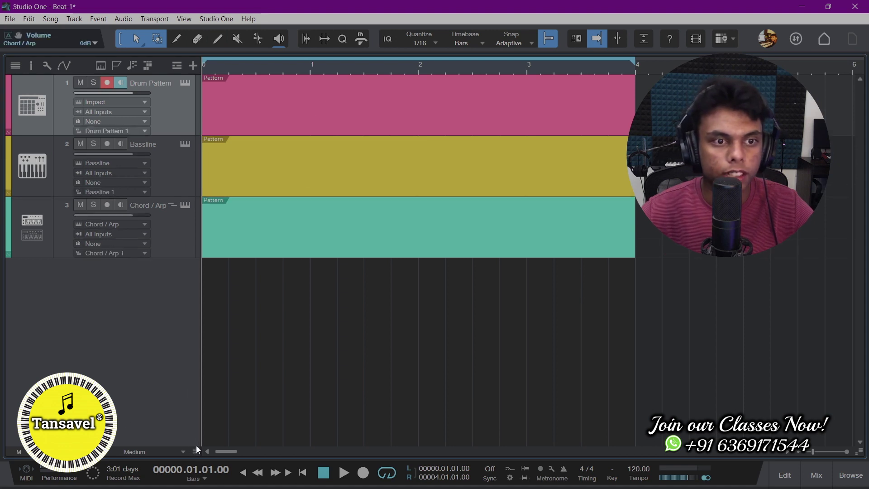
pyautogui.click(196, 446)
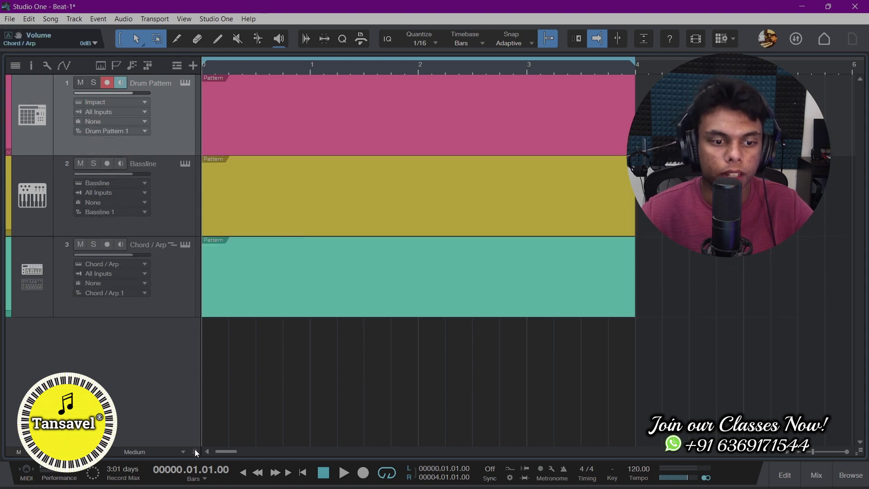
pyautogui.click(196, 447)
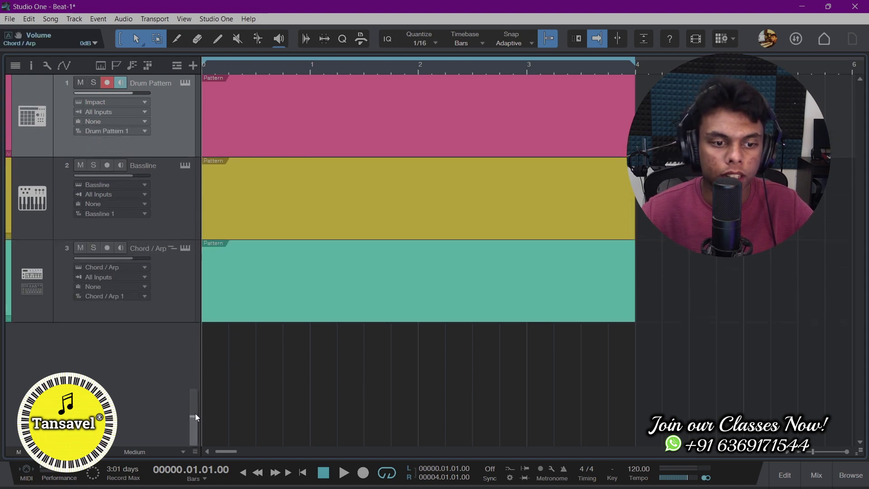
pyautogui.click(196, 446)
# Open the Drum Pattern track's pattern for editing and loop playback from the song start with the metronome on
pyautogui.click(240, 156)
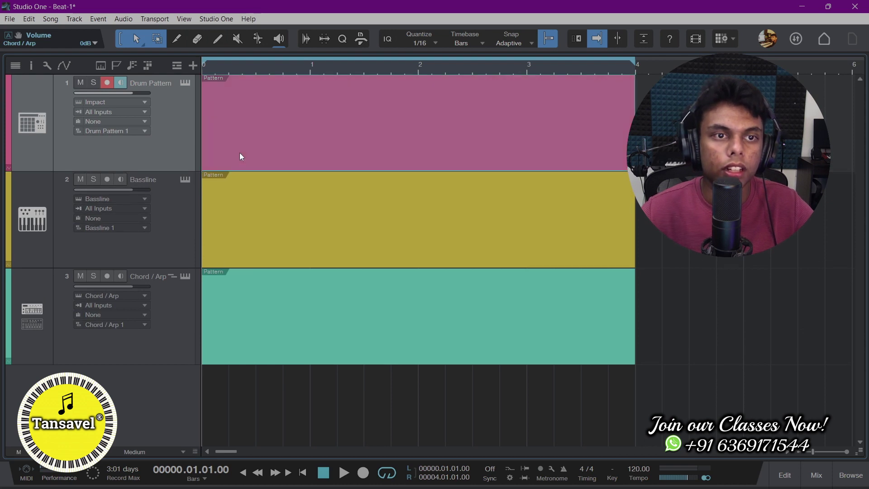
pyautogui.doubleClick(251, 157)
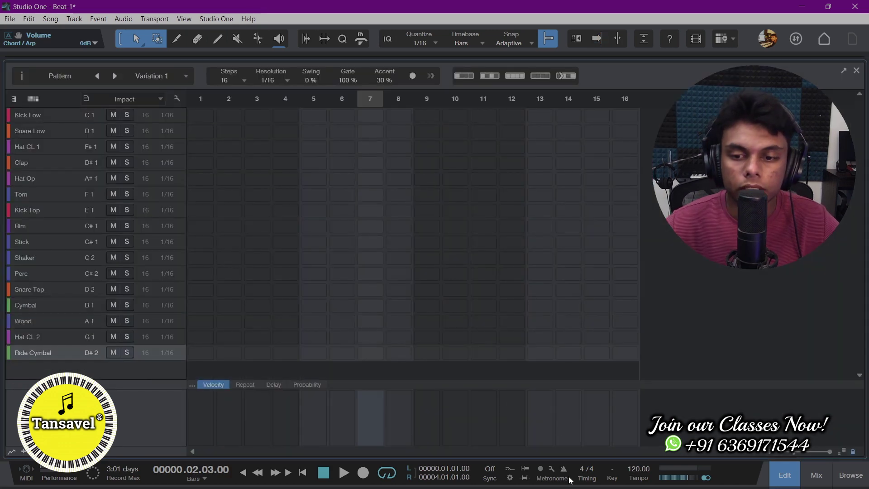
pyautogui.click(303, 473)
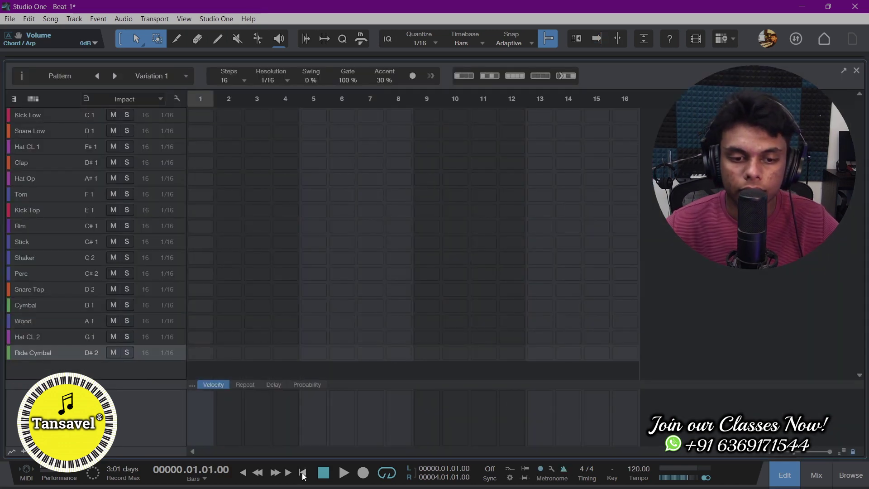
pyautogui.click(343, 473)
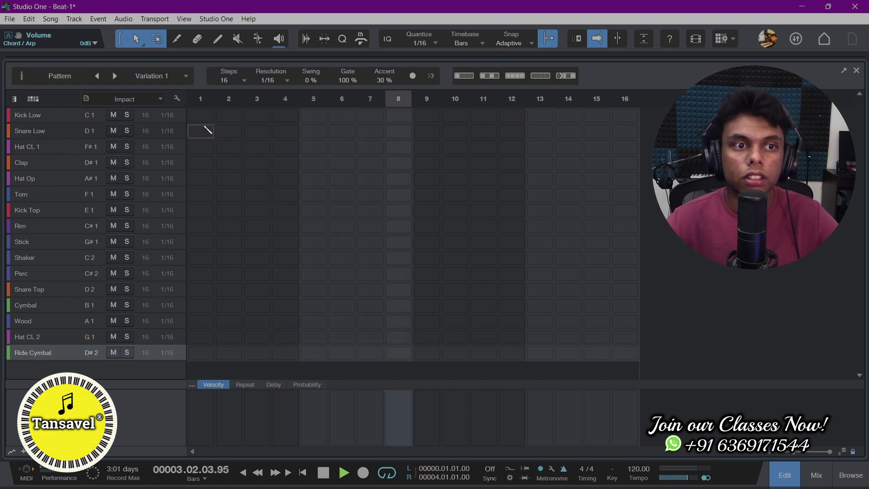
# Add Kick Low hits on steps 1, 5, 9 and 13, and Snare Low hits on steps 5 and 13
pyautogui.click(205, 117)
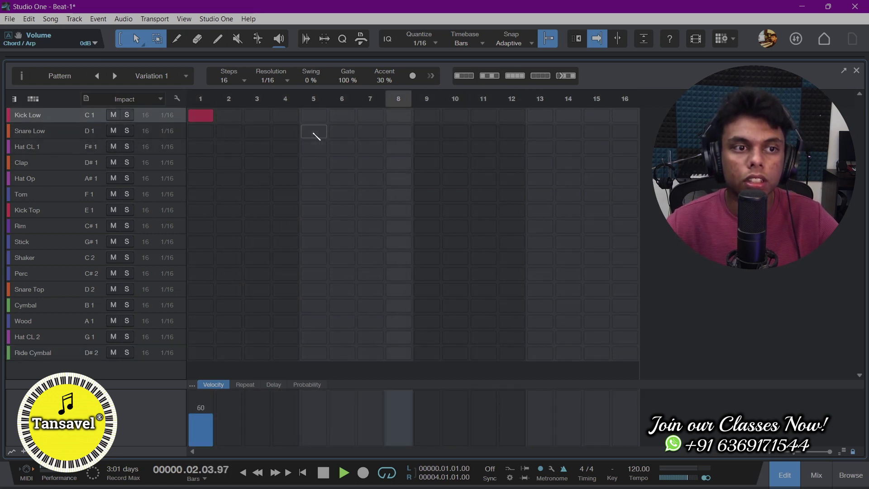
pyautogui.click(316, 135)
pyautogui.click(314, 118)
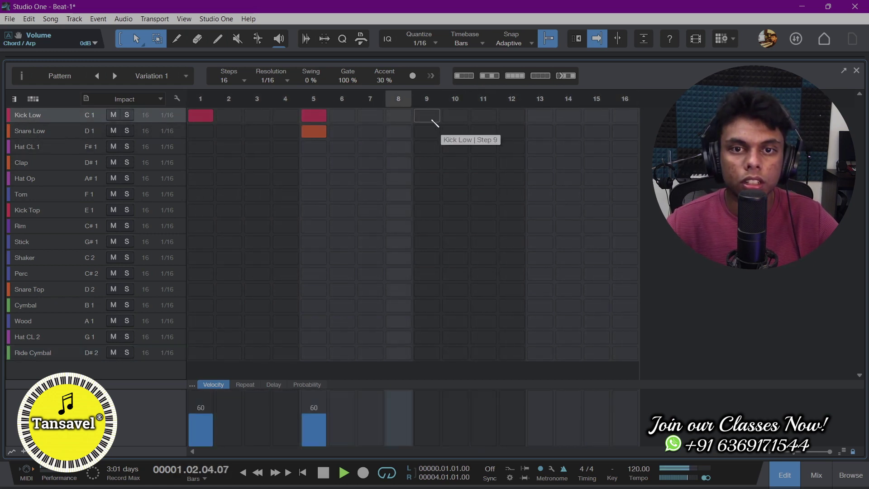
pyautogui.click(435, 120)
pyautogui.click(538, 130)
pyautogui.click(536, 120)
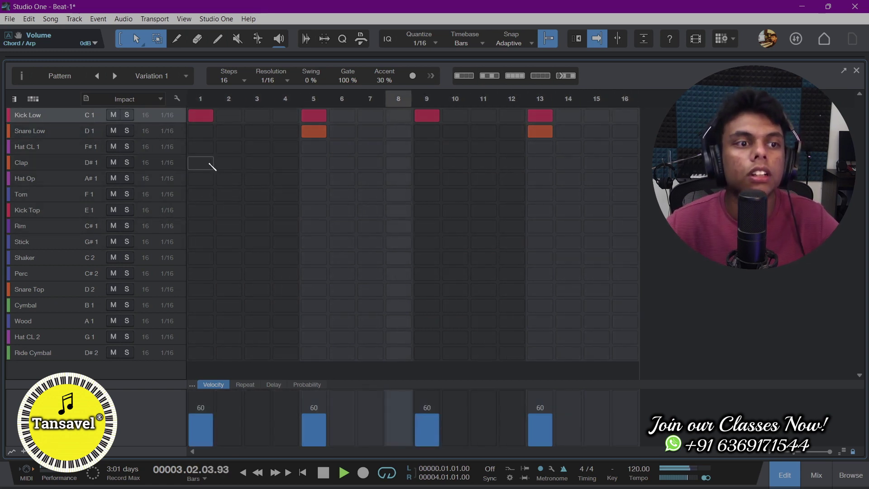
# Fill all 16 steps of the Hat CL 1 lane and clear the even-numbered steps, leaving hits on the odd ones
pyautogui.moveTo(206, 149); pyautogui.dragTo(588, 151)
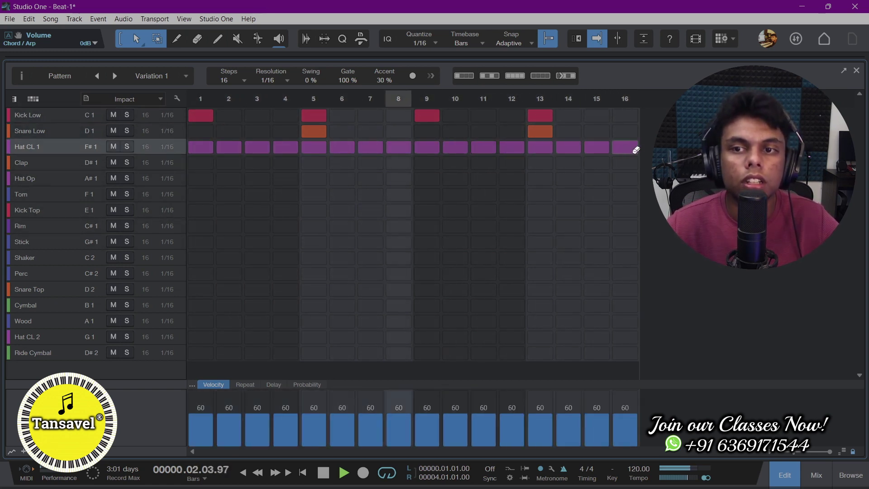
pyautogui.click(231, 147)
pyautogui.click(283, 148)
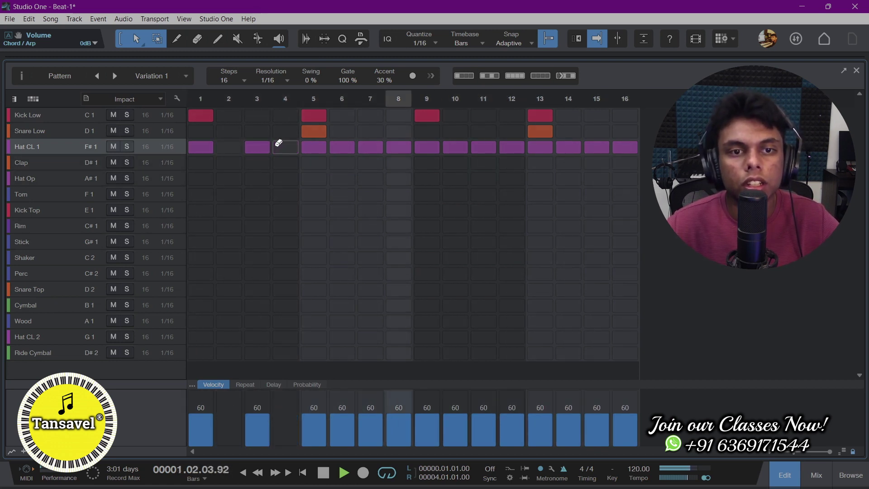
pyautogui.click(341, 147)
pyautogui.click(398, 147)
pyautogui.click(457, 147)
pyautogui.click(509, 147)
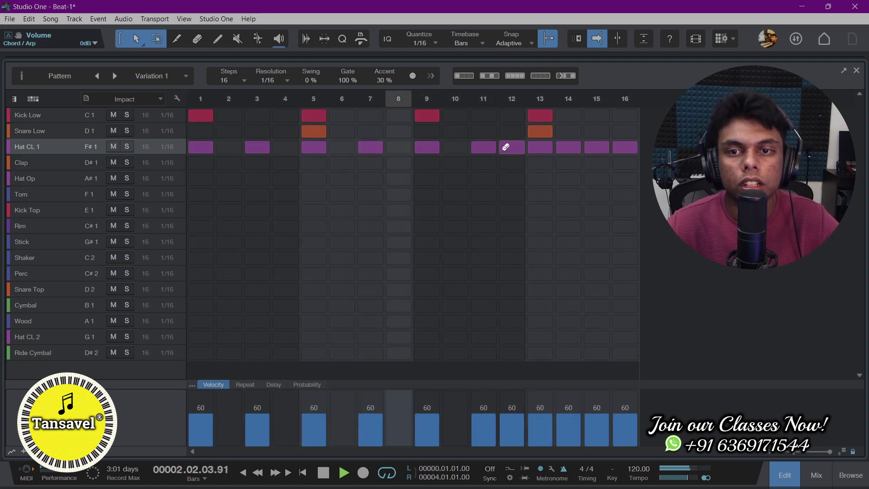
pyautogui.click(578, 146)
pyautogui.click(625, 147)
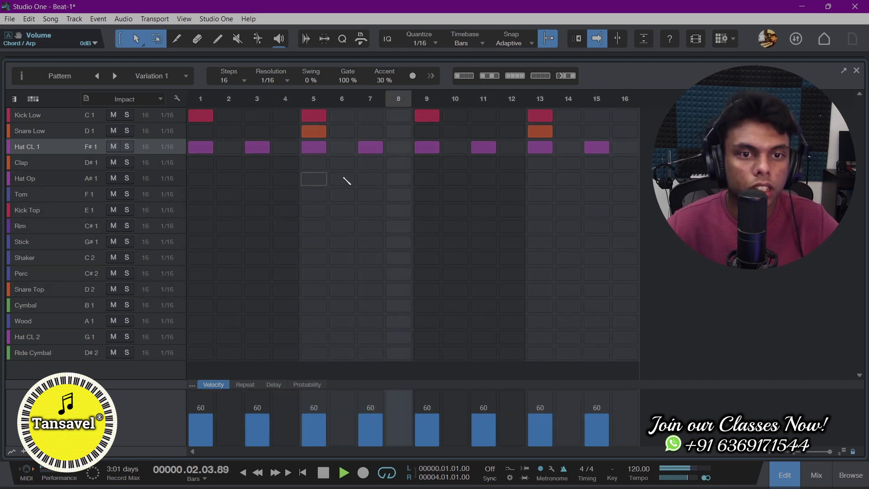
# Try a Hat Op hit on step 9 and replace it with one on step 11
pyautogui.click(428, 178)
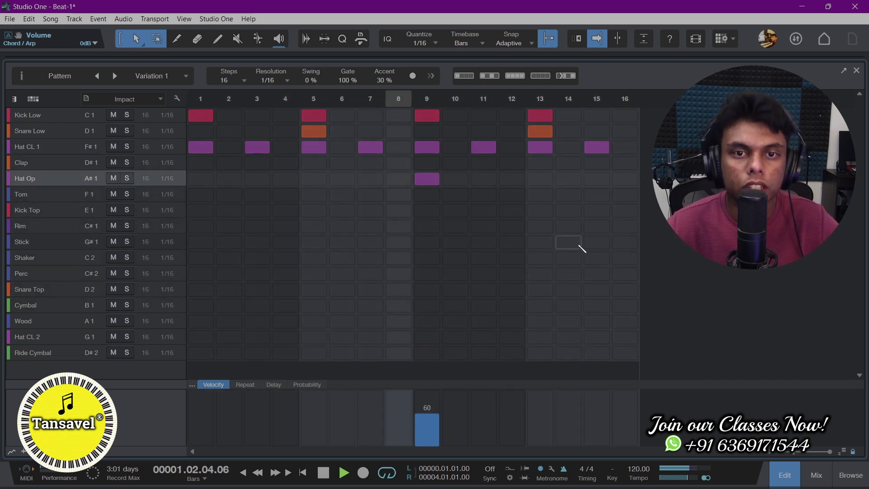
pyautogui.click(437, 179)
pyautogui.click(479, 178)
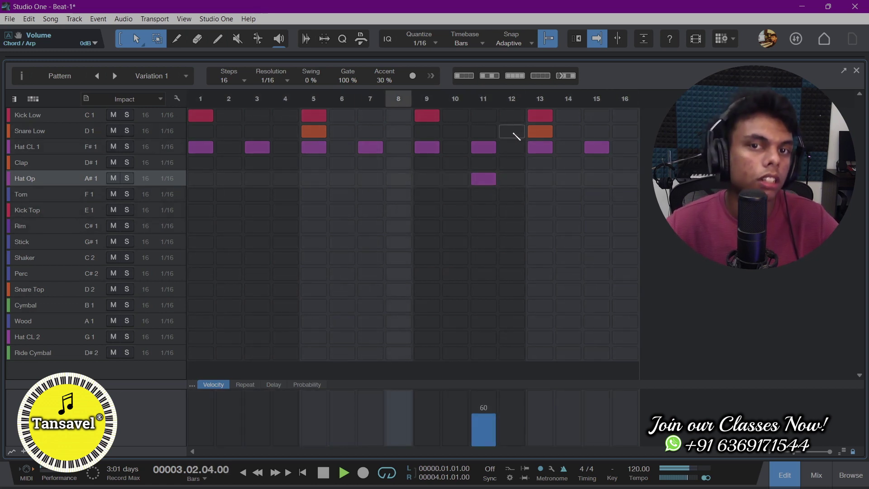
# Add Kick Top hits on steps 3, 7 and 11
pyautogui.click(56, 211)
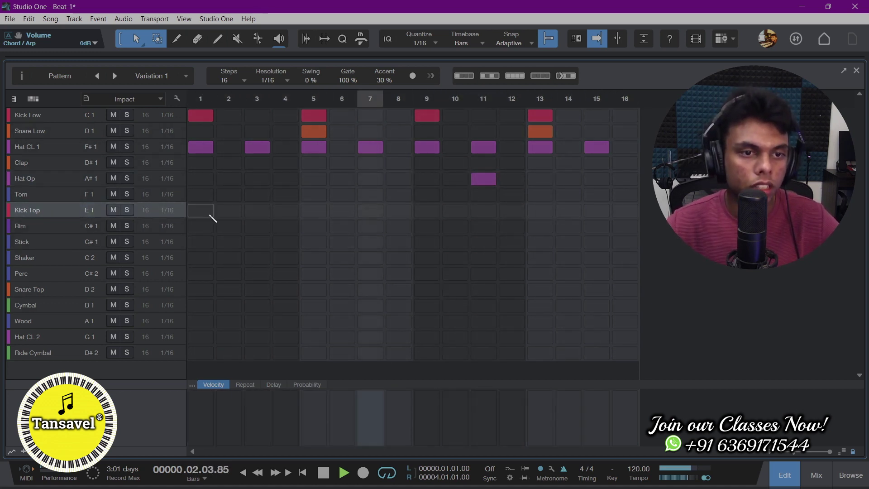
pyautogui.click(234, 210)
pyautogui.click(233, 209)
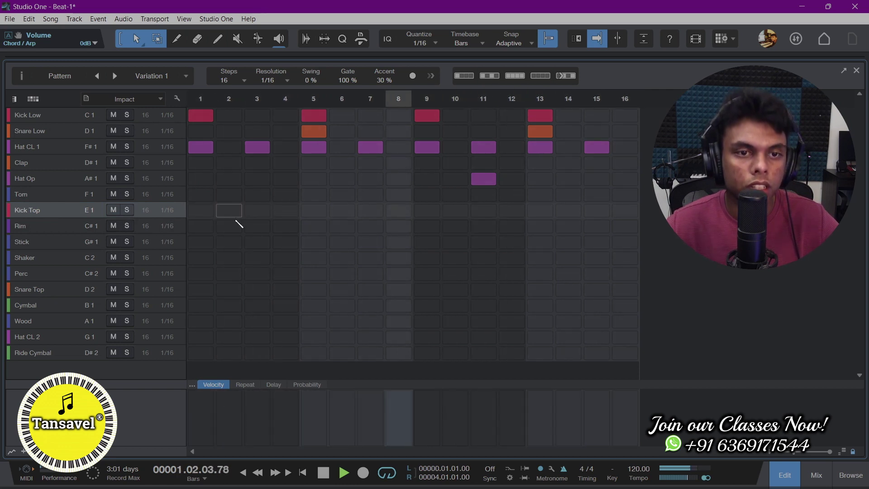
pyautogui.click(263, 213)
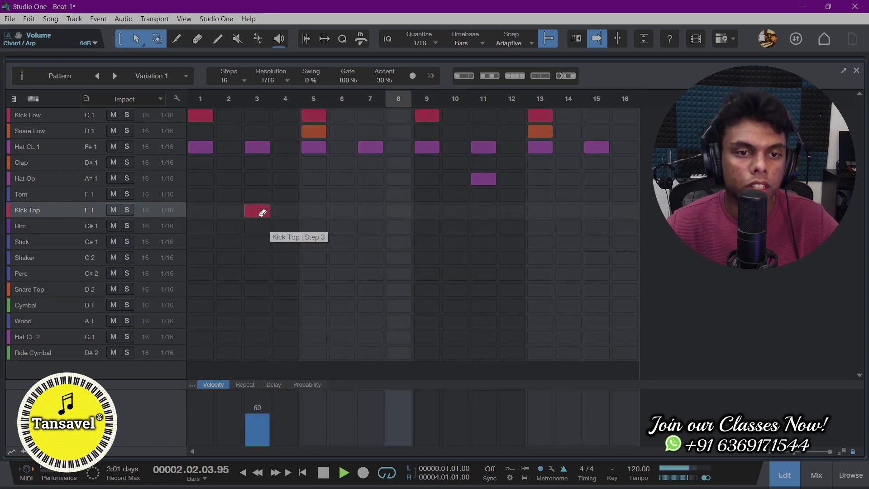
pyautogui.click(370, 211)
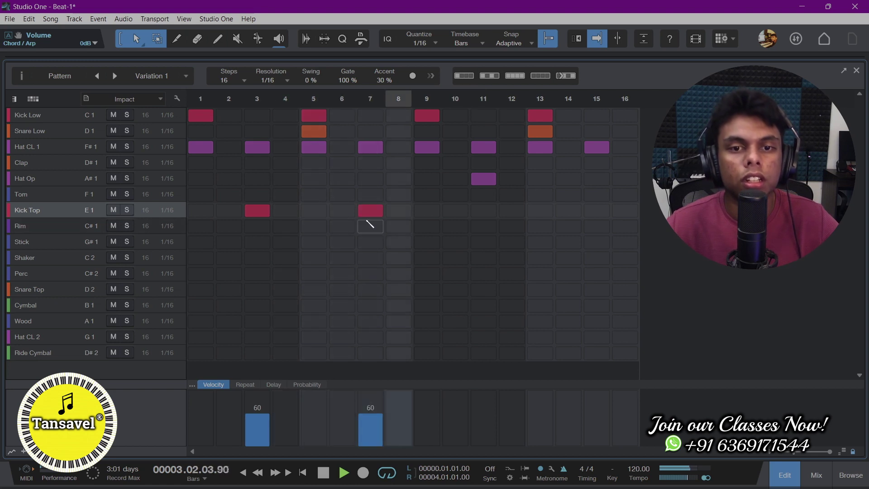
pyautogui.click(493, 209)
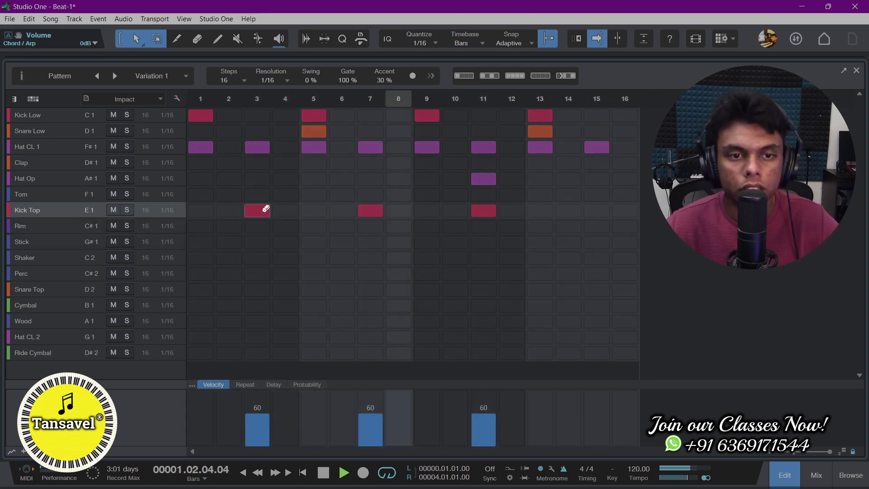
# Remove the Kick Top hits from steps 3 and 7 and add one on step 6
pyautogui.click(260, 211)
pyautogui.click(342, 211)
pyautogui.click(363, 208)
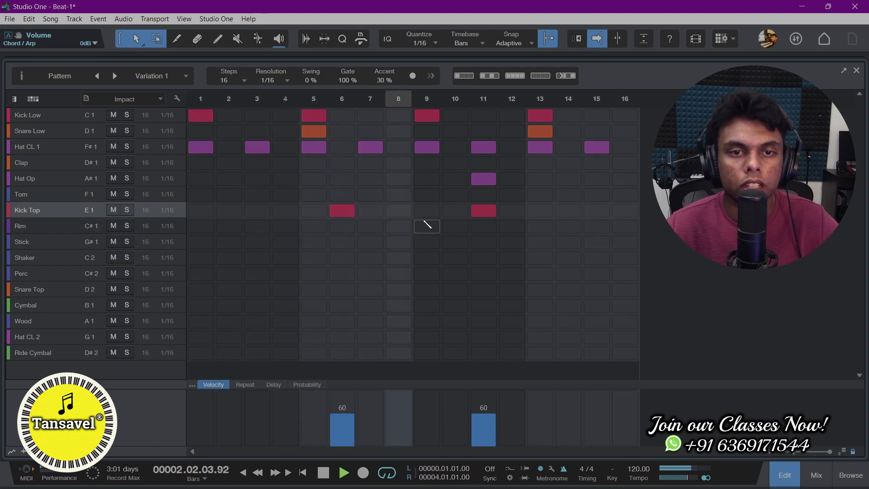
# Replace the Kick Top hit on step 11 with one on step 12 and remove the hit on step 6
pyautogui.click(484, 209)
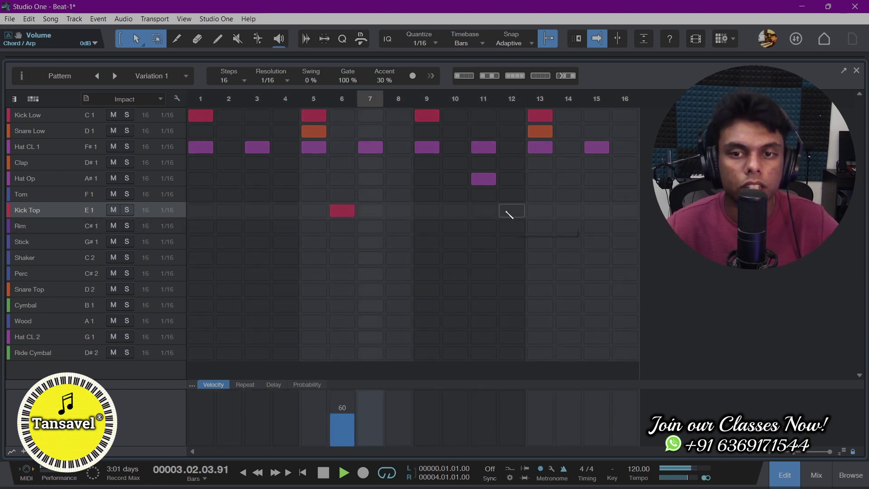
pyautogui.click(509, 209)
pyautogui.click(349, 210)
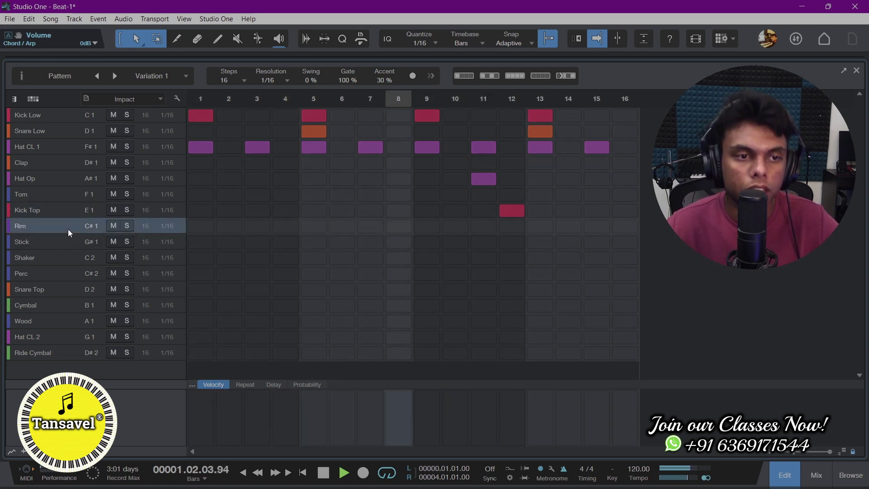
# Add Rim hits on steps 4 and 11 and Snare Top hits on steps 5, 9 and 13
pyautogui.click(285, 226)
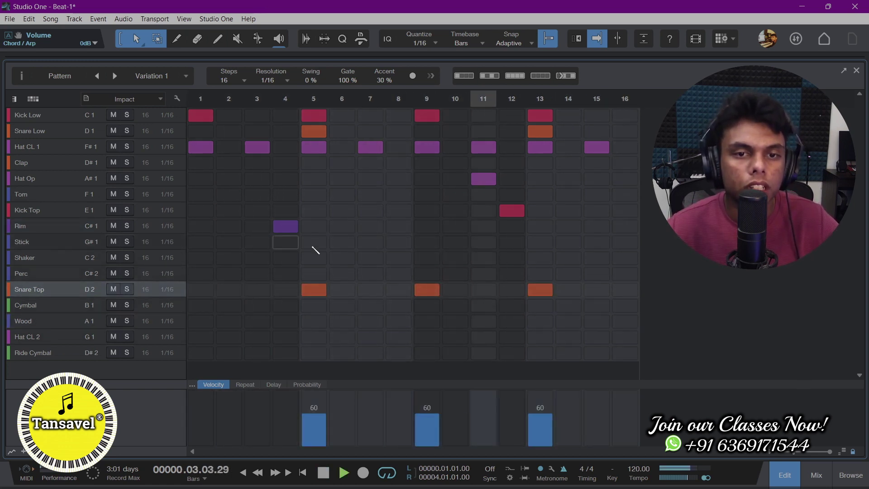
pyautogui.click(483, 226)
# Remove the Kick Top hit from step 12 and the Snare Top hit from step 9
pyautogui.click(512, 210)
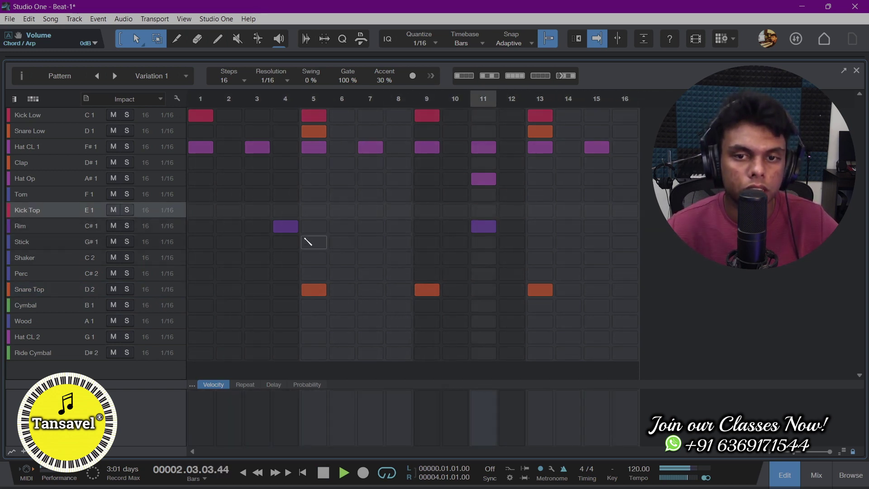
pyautogui.click(427, 289)
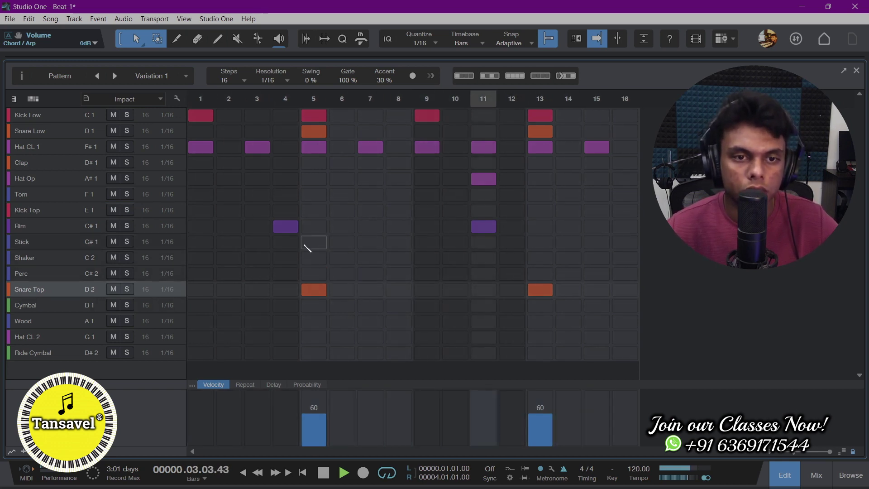
# Replace the Rim hits on steps 4 and 11 with a single Rim hit on step 12
pyautogui.click(286, 226)
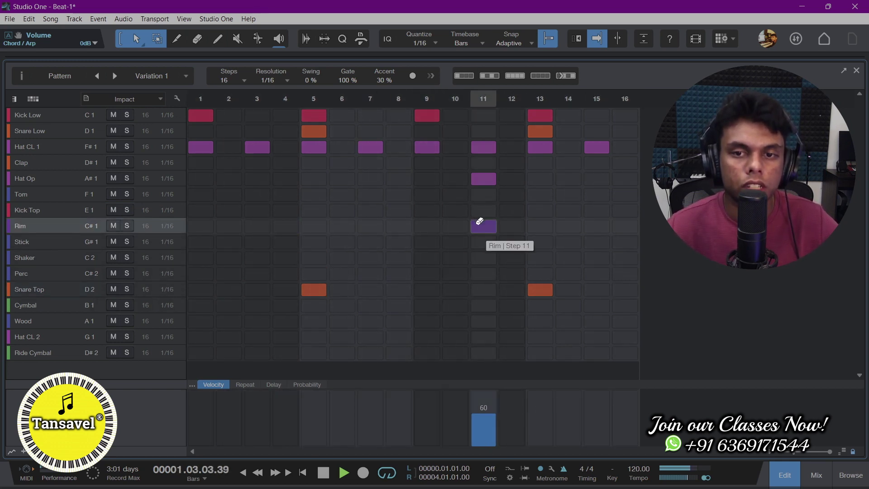
pyautogui.click(481, 225)
pyautogui.click(507, 227)
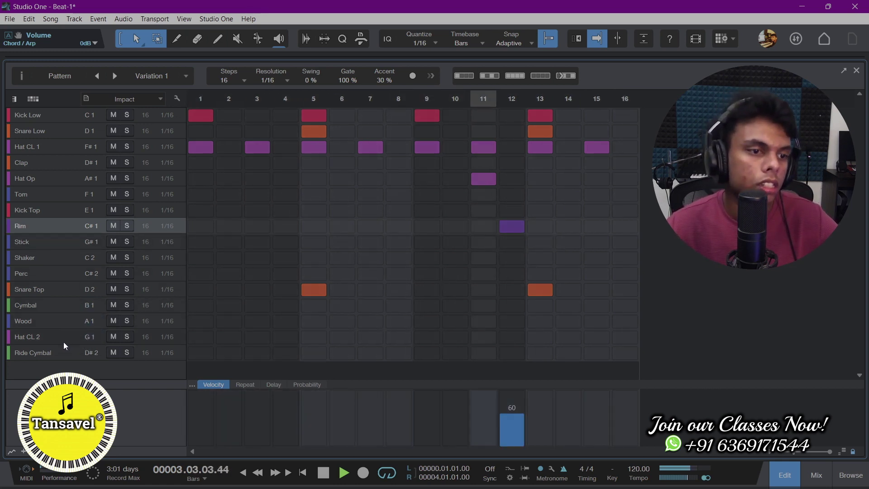
# Try Shaker hits on steps 2 and 4, replace them with one on step 3, and stop playback
pyautogui.click(57, 256)
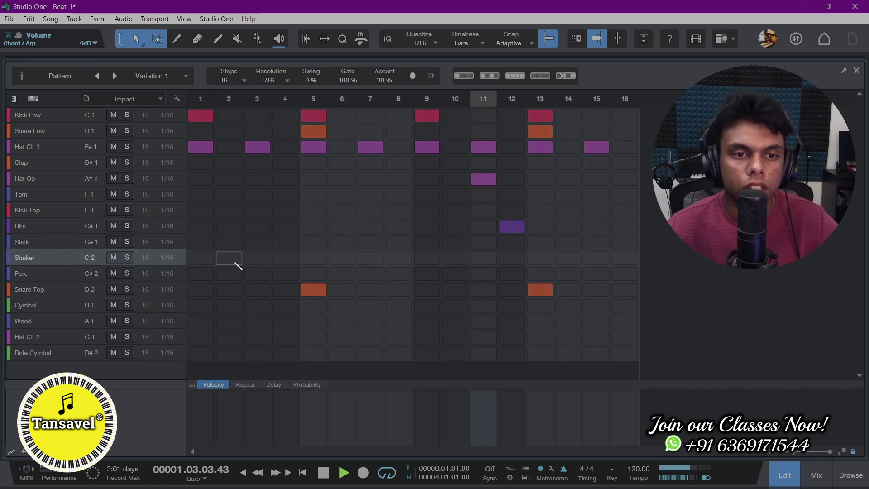
pyautogui.click(233, 259)
pyautogui.click(285, 259)
pyautogui.click(228, 258)
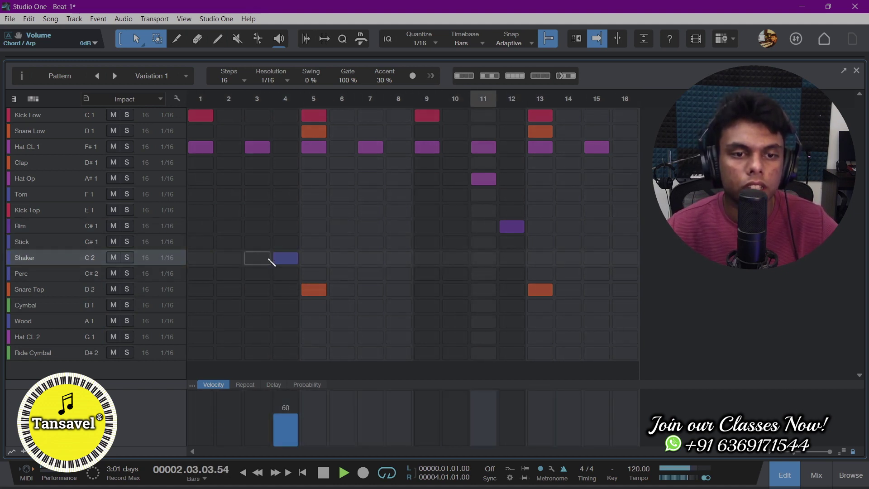
pyautogui.click(285, 258)
pyautogui.click(256, 258)
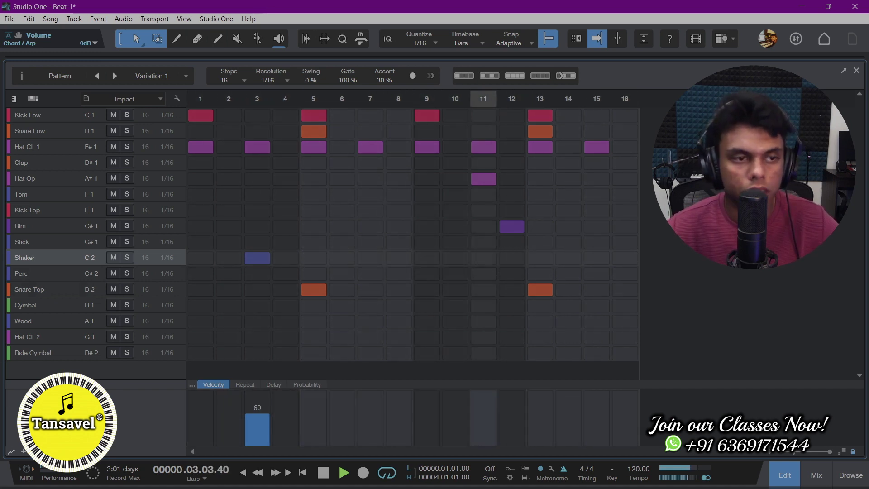
pyautogui.press('space')
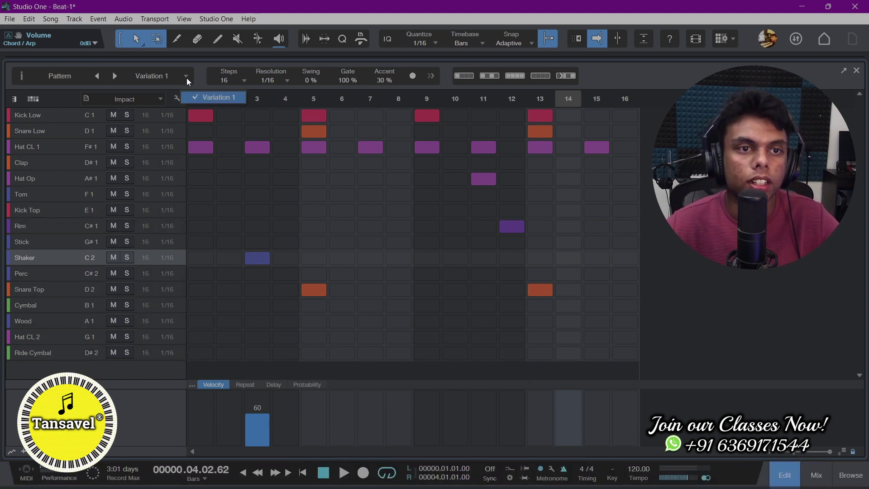
# Try the preset step fills on the Shaker lane, leaving hits on steps 1, 5, 9 and 13
pyautogui.click(488, 77)
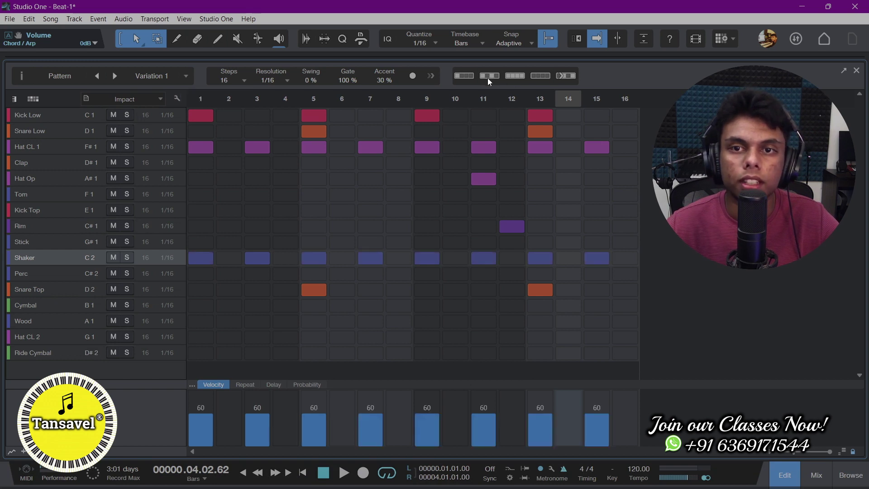
pyautogui.click(514, 78)
pyautogui.click(533, 78)
pyautogui.click(572, 77)
# Set the Shaker velocities to 28 on steps 1 and 5 and 24 on steps 9 and 13, and close the drum pattern
pyautogui.click(307, 384)
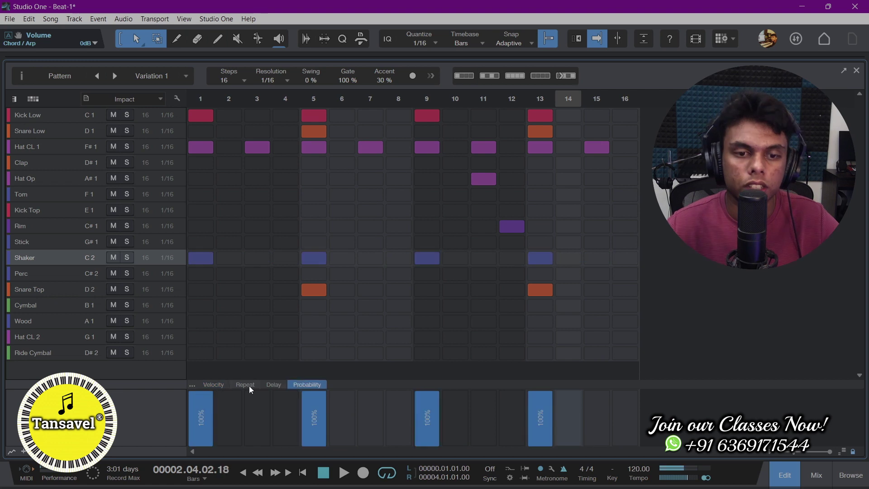
pyautogui.click(214, 385)
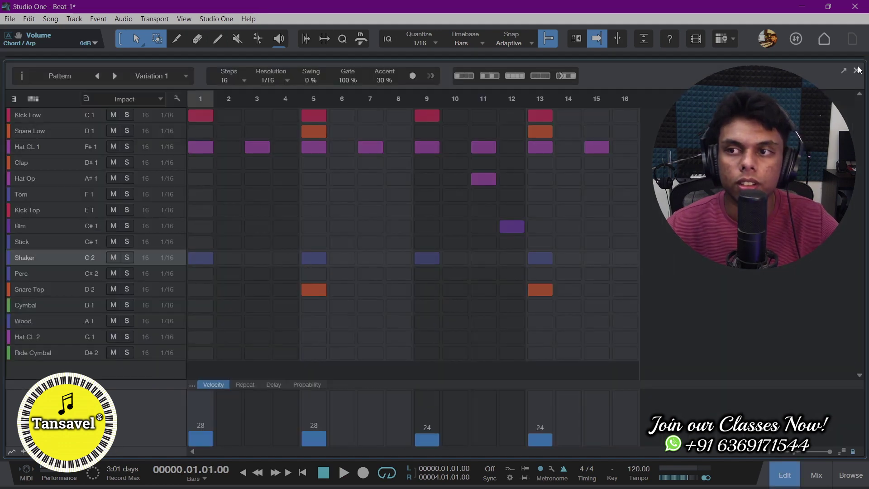
pyautogui.click(857, 70)
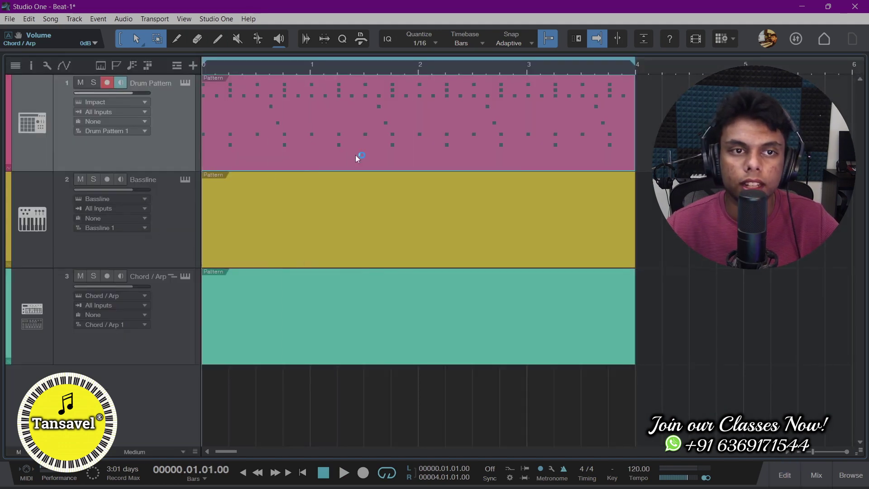
# Open the Bassline pattern, enter C2 notes on steps 1, 5 and 9 instead of a trial F1, and play it briefly
pyautogui.doubleClick(323, 231)
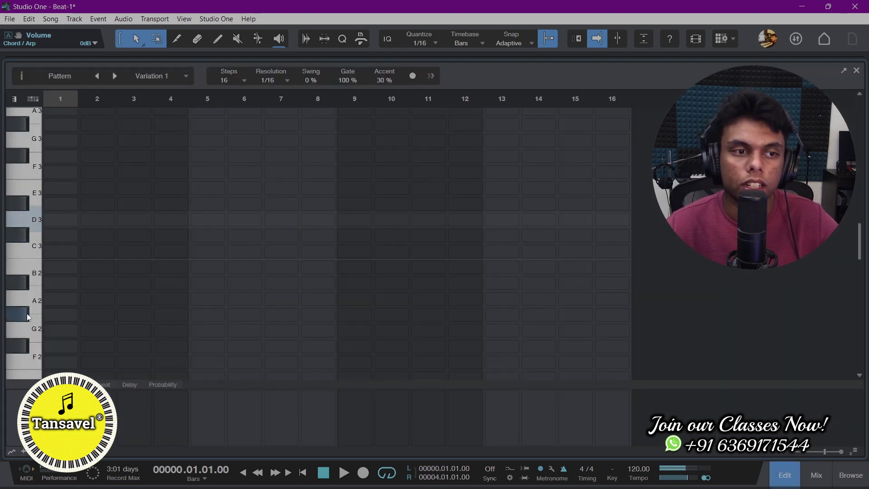
pyautogui.scroll(-5, 27, 317)
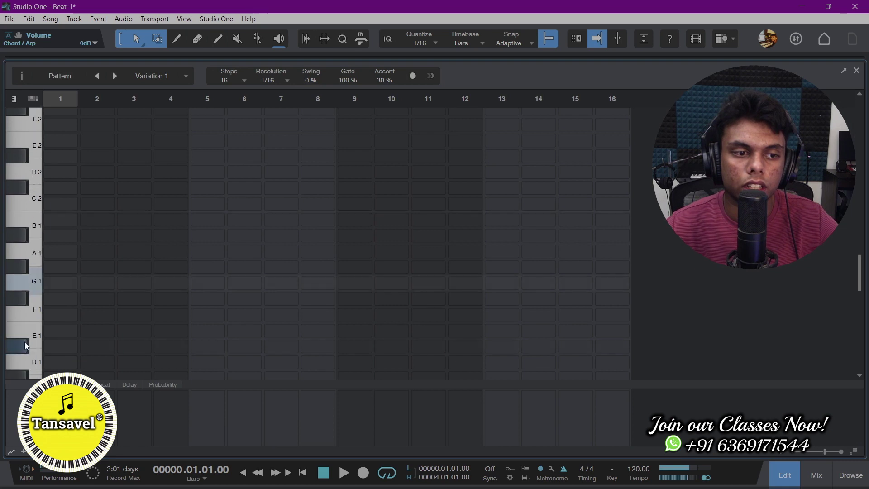
pyautogui.click(52, 313)
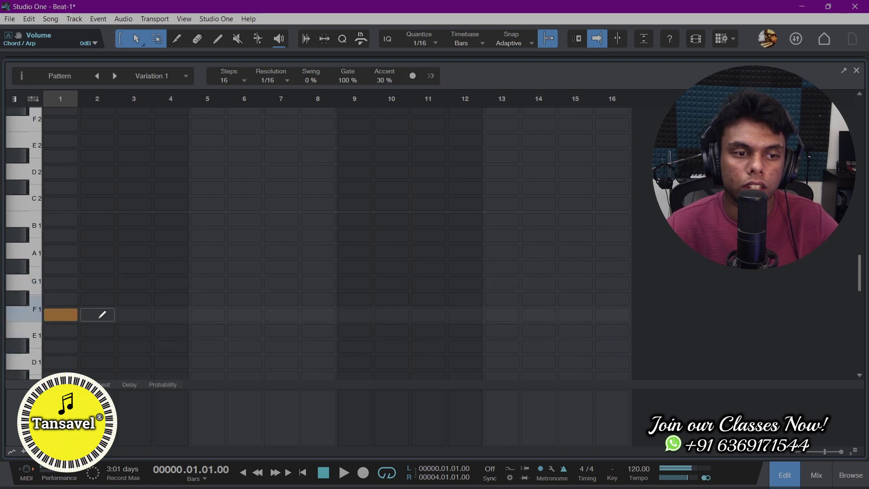
pyautogui.click(58, 204)
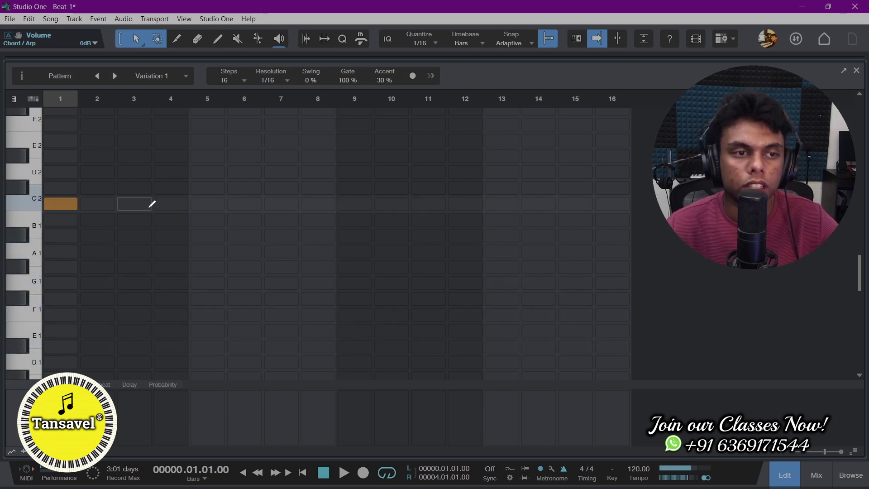
pyautogui.click(207, 203)
pyautogui.click(354, 203)
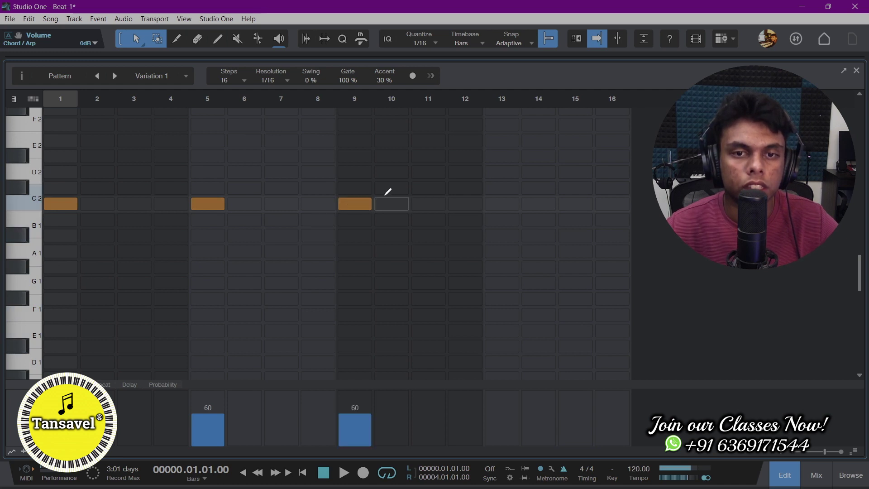
pyautogui.click(388, 202)
pyautogui.click(387, 202)
pyautogui.press('space')
pyautogui.press('space')
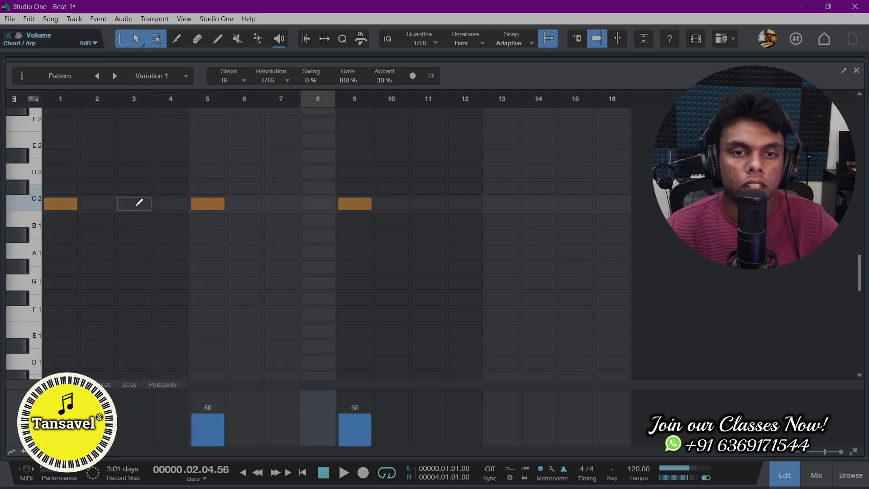
# Replace the C2 bass notes on steps 1, 5 and 9 with C2 notes on steps 3, 7 and 11
pyautogui.click(128, 203)
pyautogui.click(210, 203)
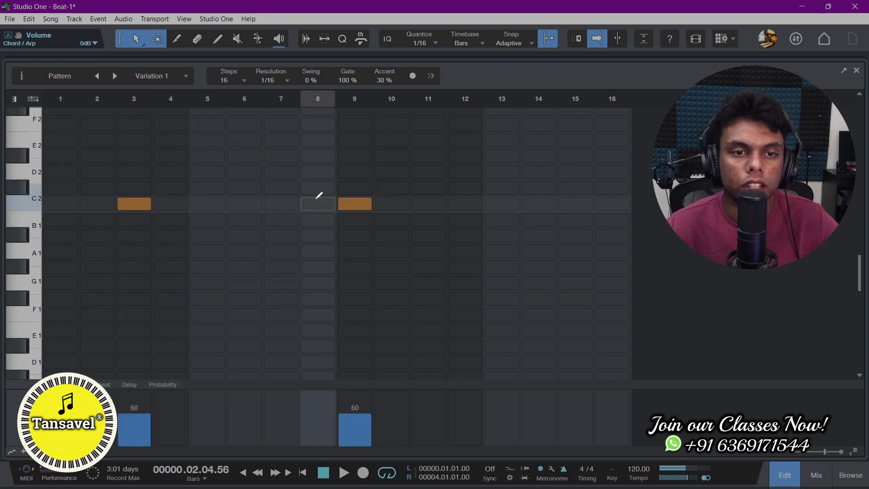
pyautogui.click(285, 203)
pyautogui.press('space')
pyautogui.click(367, 203)
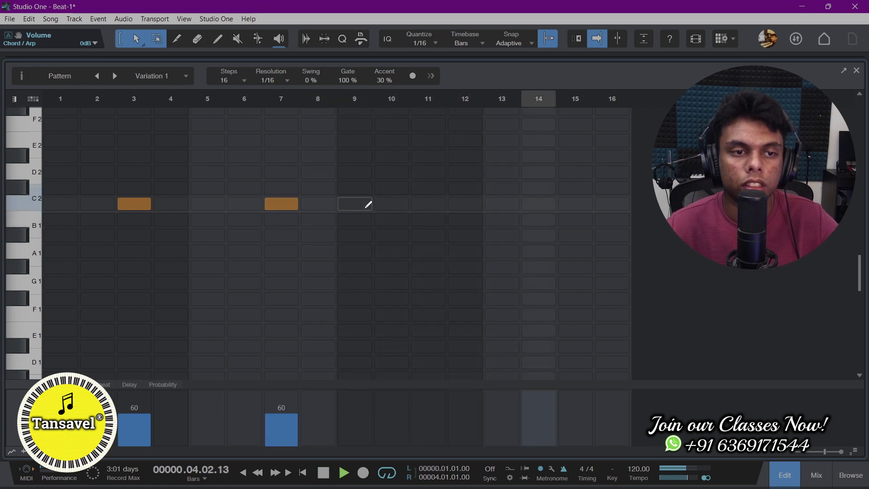
pyautogui.click(430, 204)
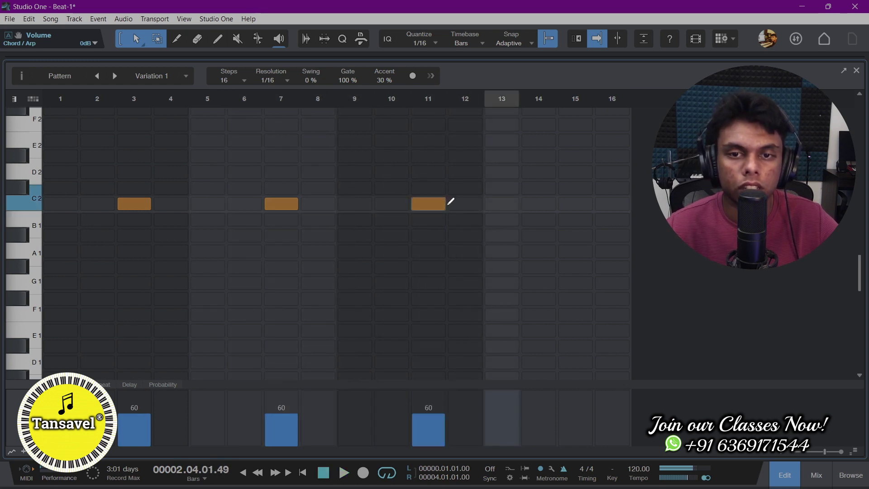
# Extend the C2 bass note on step 11 through step 12, add a D#2 note on step 16, and close the pattern
pyautogui.moveTo(450, 201); pyautogui.dragTo(454, 200)
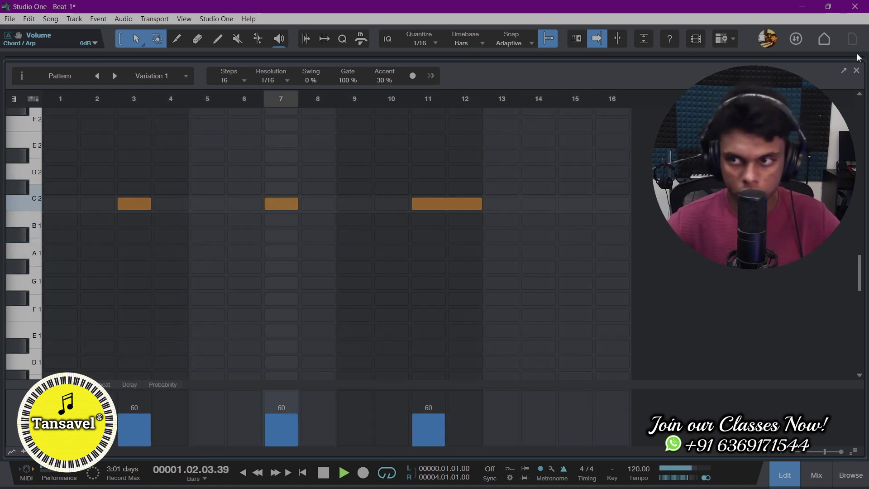
pyautogui.click(602, 171)
pyautogui.click(626, 171)
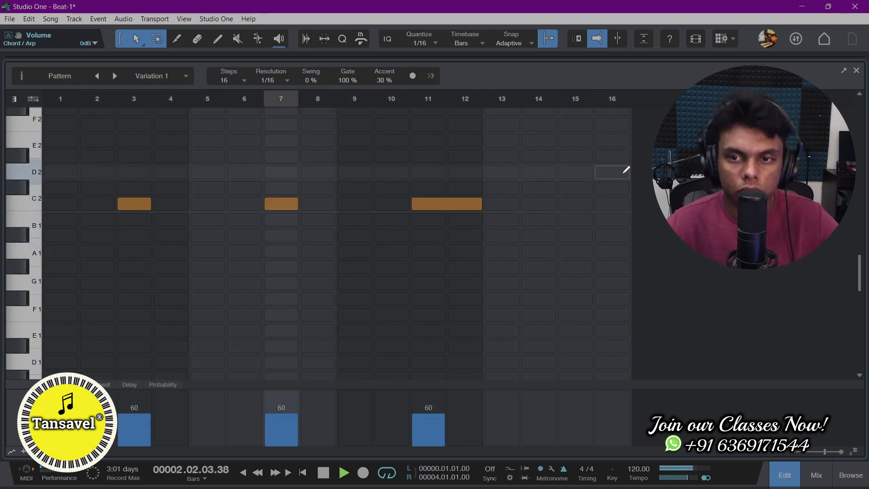
pyautogui.click(625, 156)
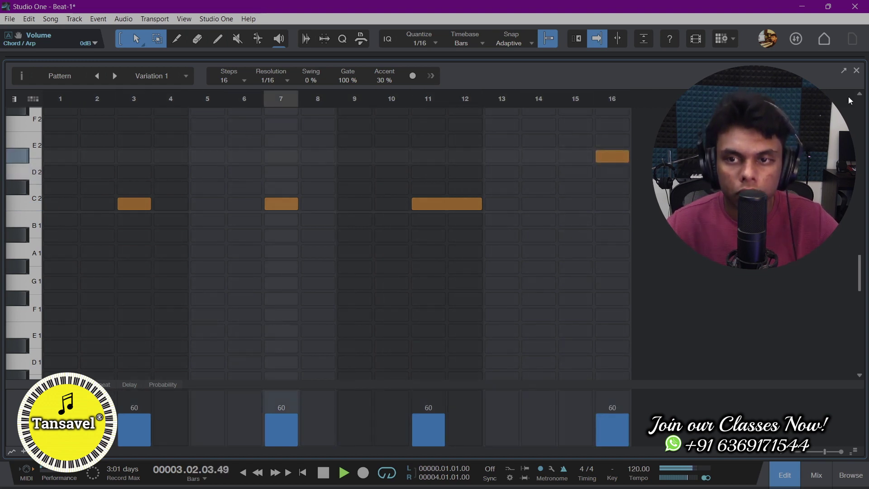
pyautogui.click(857, 70)
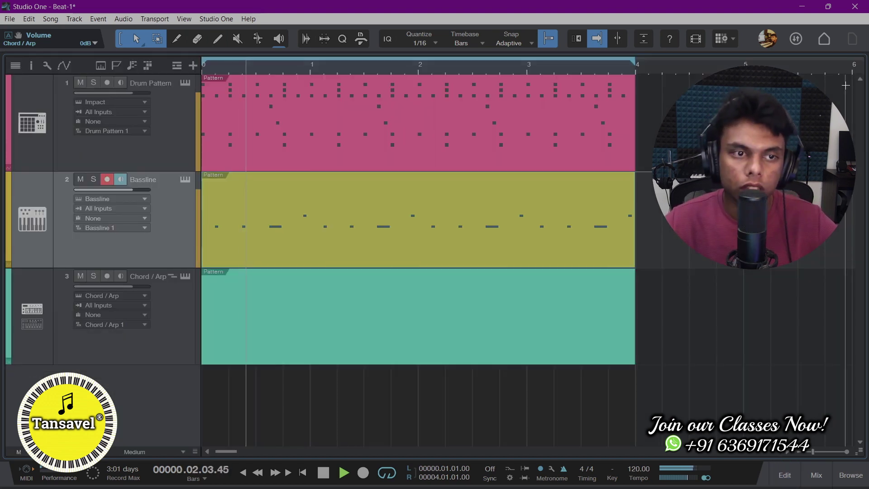
# Open the Chord / Arp pattern, try a C2 note on step 1 and a D2 note on step 3, and remove both
pyautogui.doubleClick(234, 353)
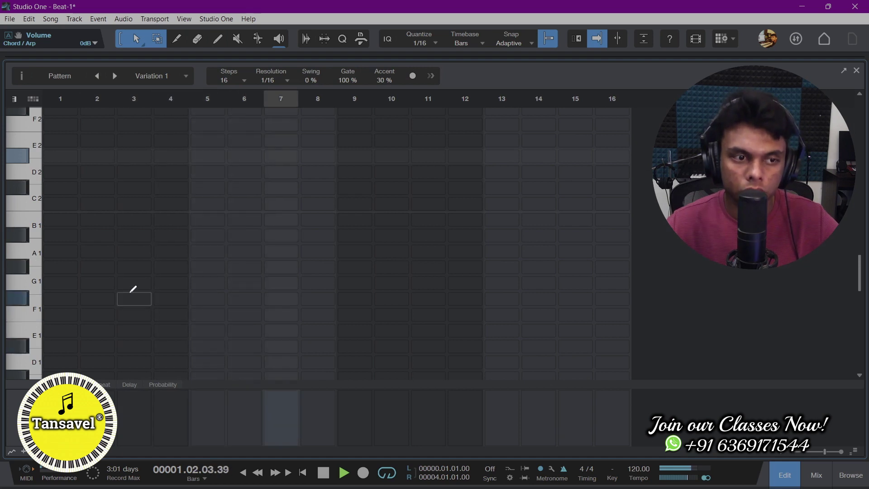
pyautogui.click(66, 203)
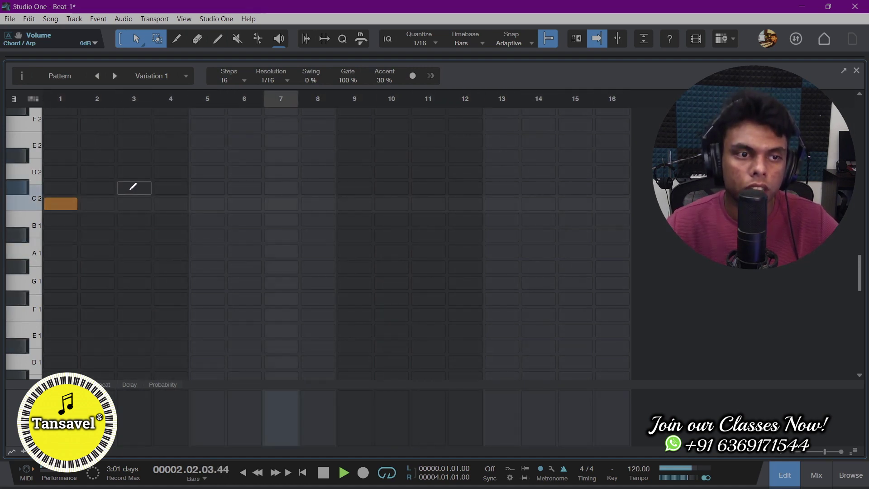
pyautogui.click(140, 172)
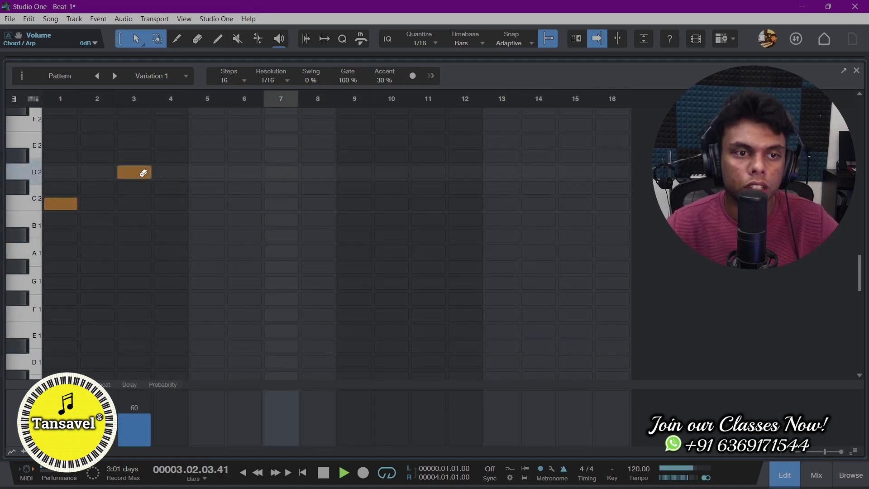
pyautogui.click(142, 171)
pyautogui.click(79, 204)
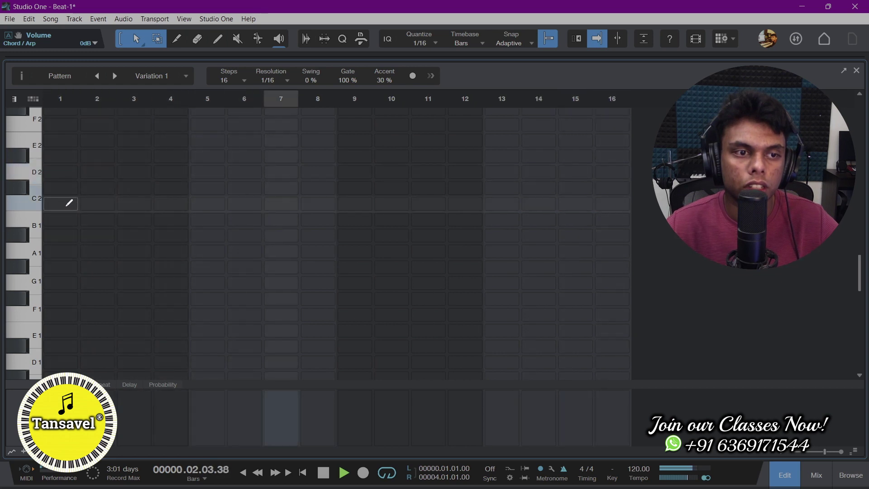
# Try a C2 note on step 2, fill the odd steps with one repeated pitch instead, and close the Chord / Arp pattern
pyautogui.click(110, 206)
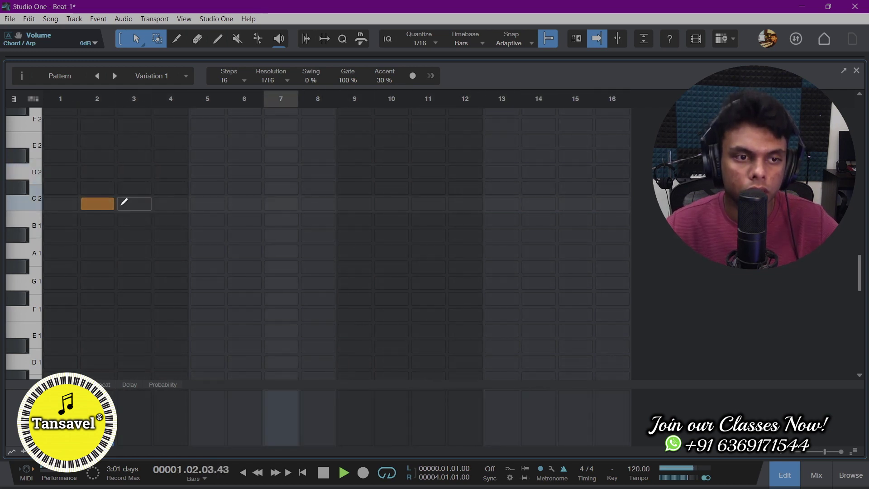
pyautogui.click(110, 202)
pyautogui.click(132, 203)
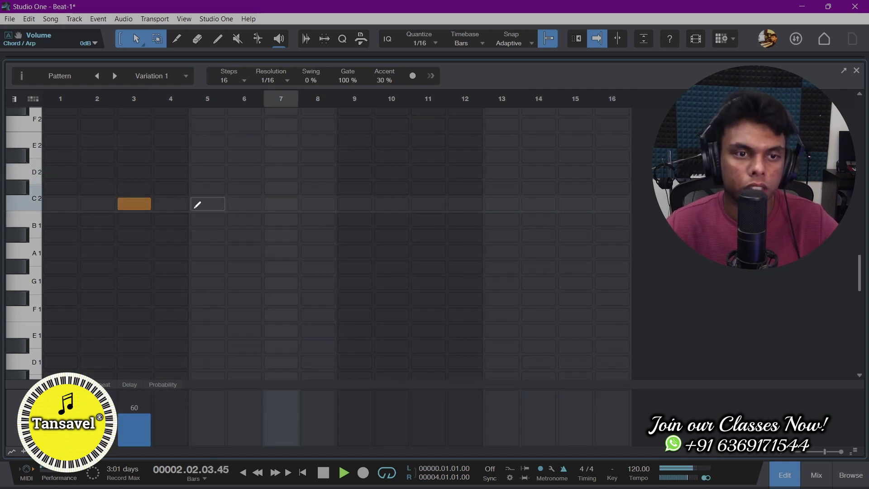
pyautogui.click(135, 202)
pyautogui.press('F2')
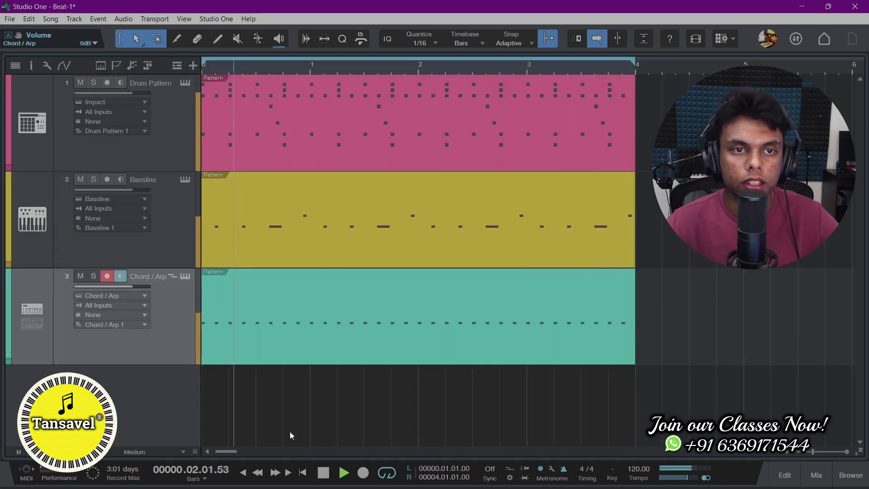
# Lower the Chord / Arp track volume to -5.4 dB and the Bassline track volume to -1.3 dB
pyautogui.moveTo(137, 287); pyautogui.dragTo(131, 287)
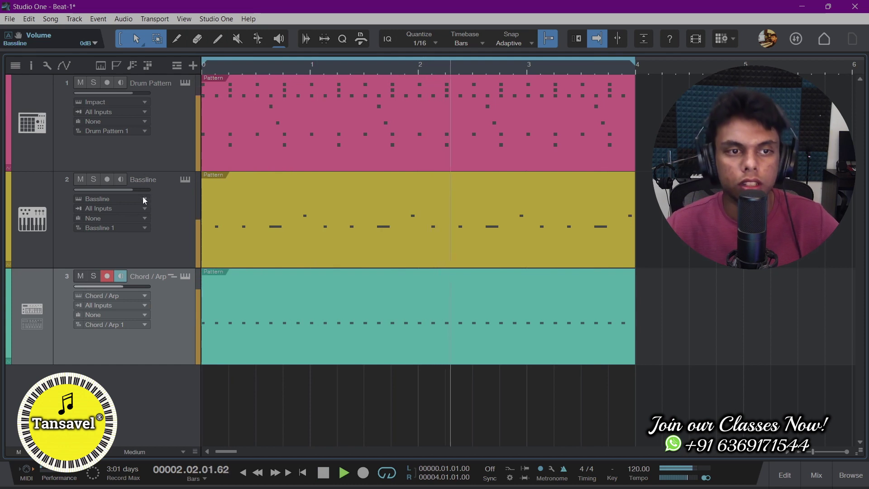
pyautogui.moveTo(140, 189); pyautogui.dragTo(136, 194)
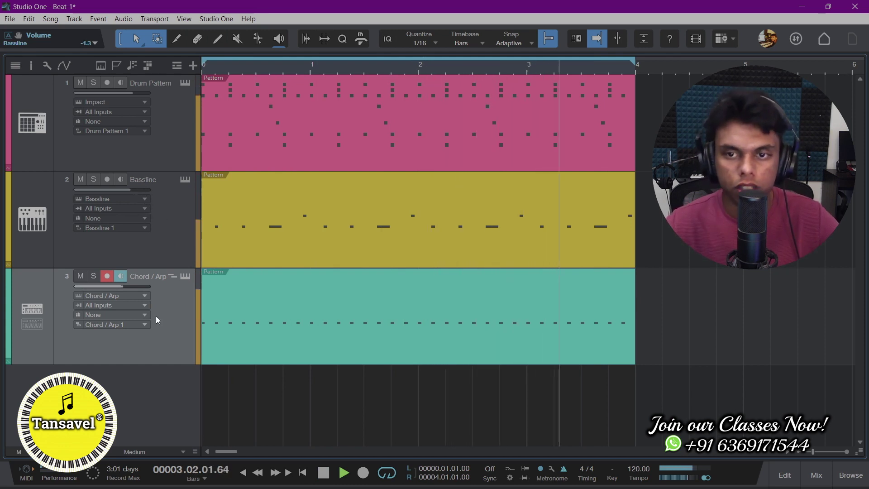
pyautogui.click(96, 276)
pyautogui.click(95, 277)
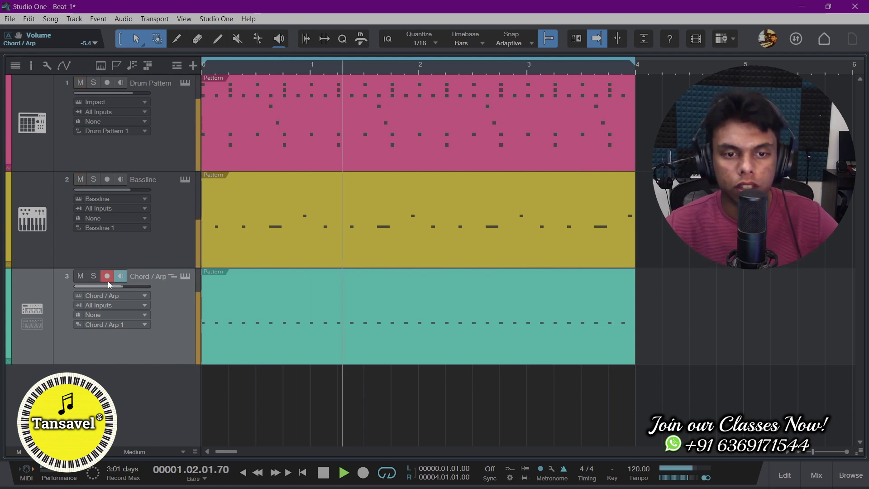
# Check the drum pattern and close it, and load the Flamboyant Kit in the drum track's Impact XT instrument
pyautogui.doubleClick(314, 135)
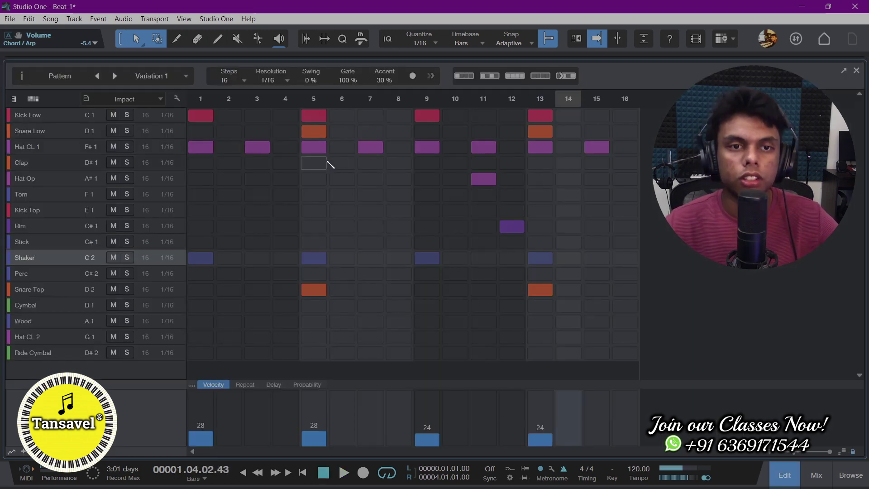
pyautogui.click(856, 70)
pyautogui.click(185, 83)
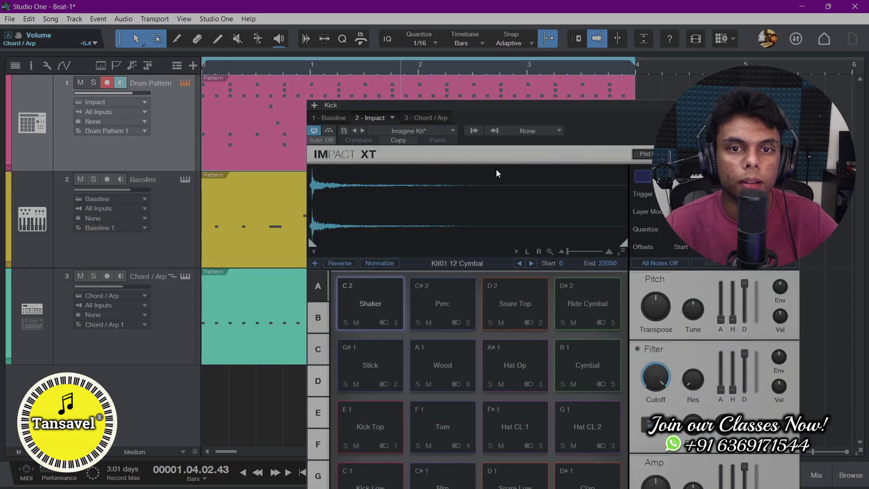
pyautogui.click(423, 131)
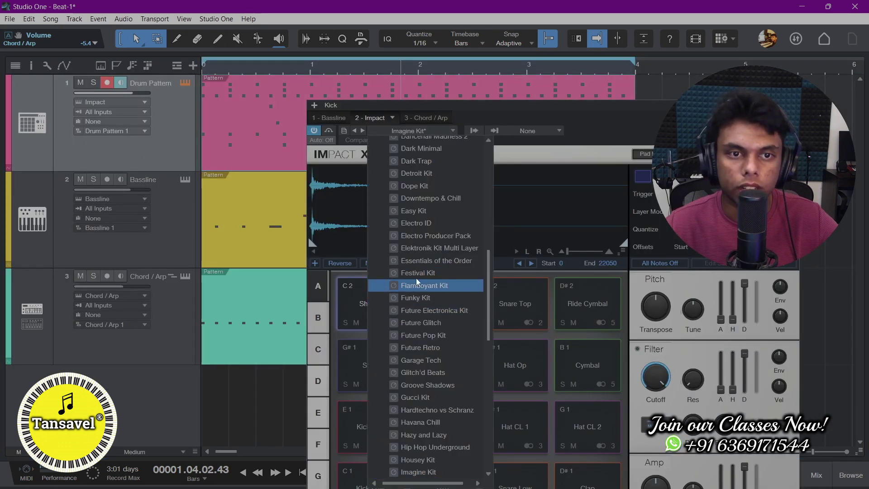
pyautogui.click(417, 285)
pyautogui.click(568, 130)
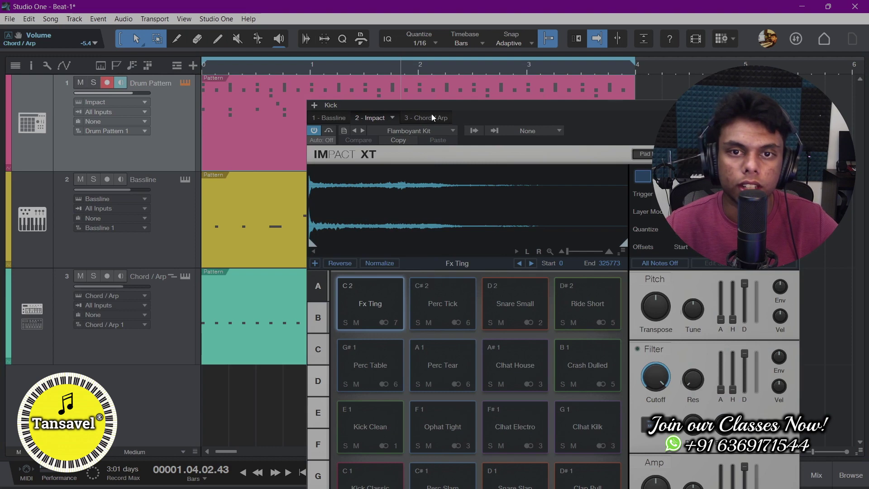
# Move the instrument window clear and try the Club Electro, Electro ID and Dark Trap kits during playback
pyautogui.moveTo(431, 113); pyautogui.dragTo(420, 3)
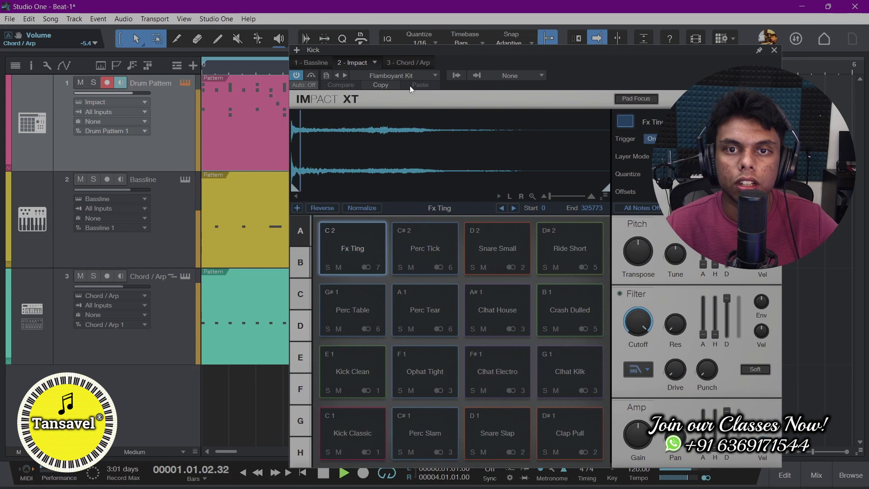
pyautogui.click(410, 76)
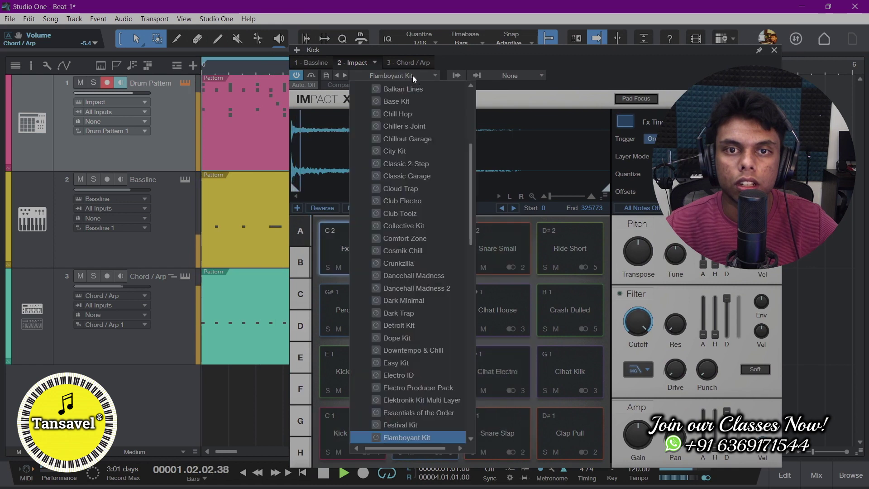
pyautogui.click(400, 201)
pyautogui.scroll(-1, 402, 281)
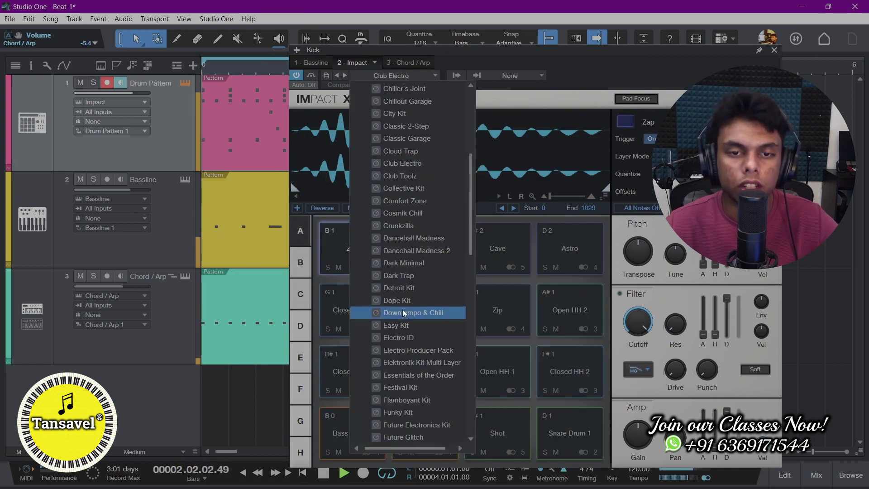
pyautogui.click(403, 337)
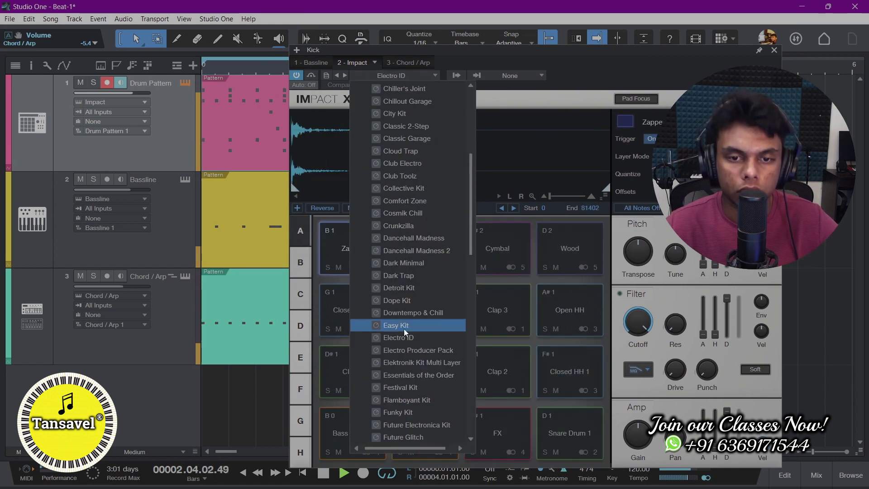
pyautogui.click(415, 272)
# Load the Chill Hop kit in Impact XT for the drum track
pyautogui.scroll(2, 421, 227)
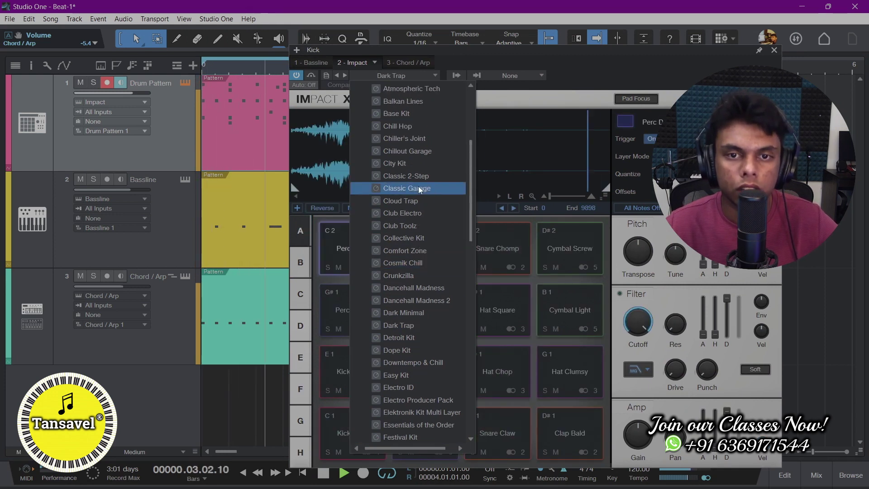
pyautogui.click(412, 163)
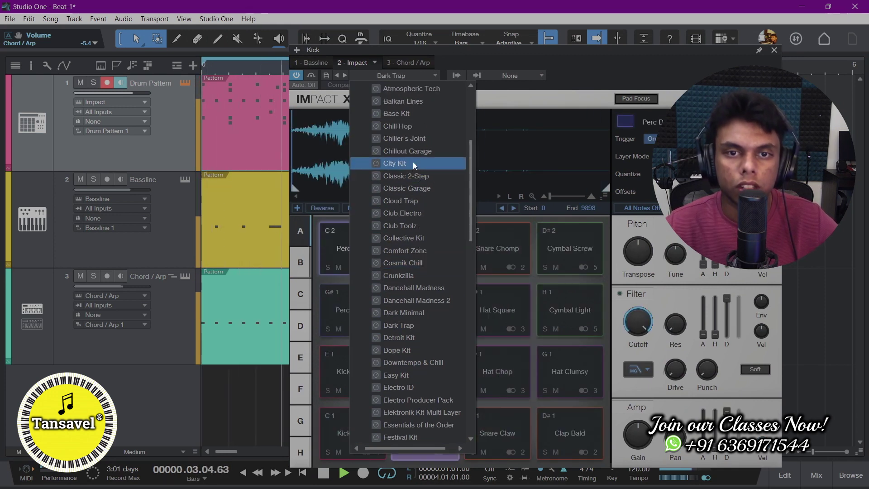
pyautogui.click(409, 131)
pyautogui.scroll(2, 411, 272)
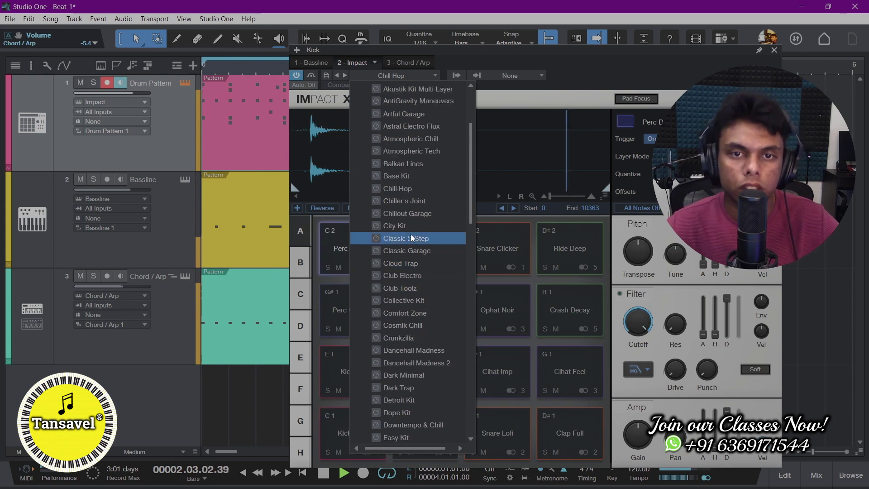
pyautogui.scroll(2, 411, 235)
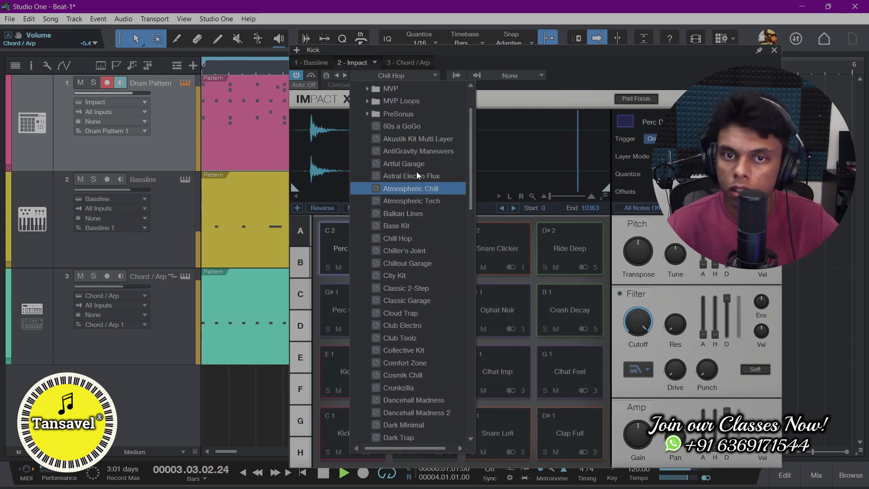
# Solo the Drum Pattern track, close the Impact XT window and open the drum pattern for editing
pyautogui.click(93, 82)
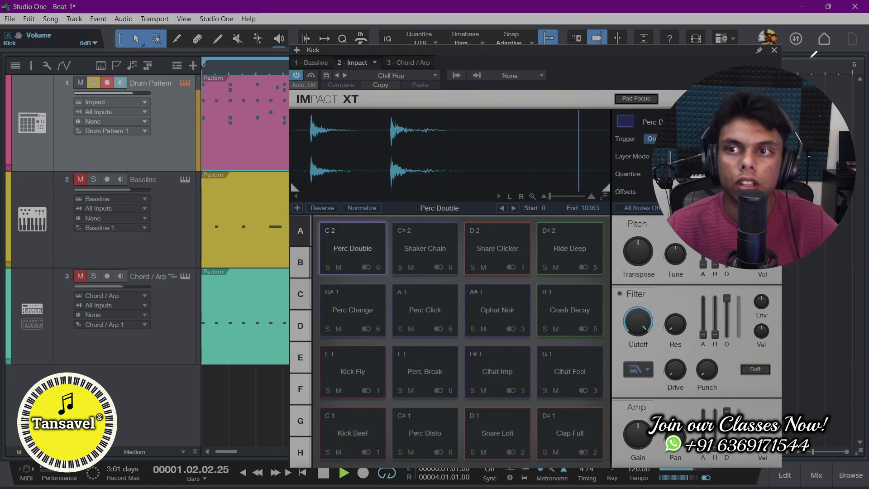
pyautogui.click(774, 50)
pyautogui.doubleClick(528, 137)
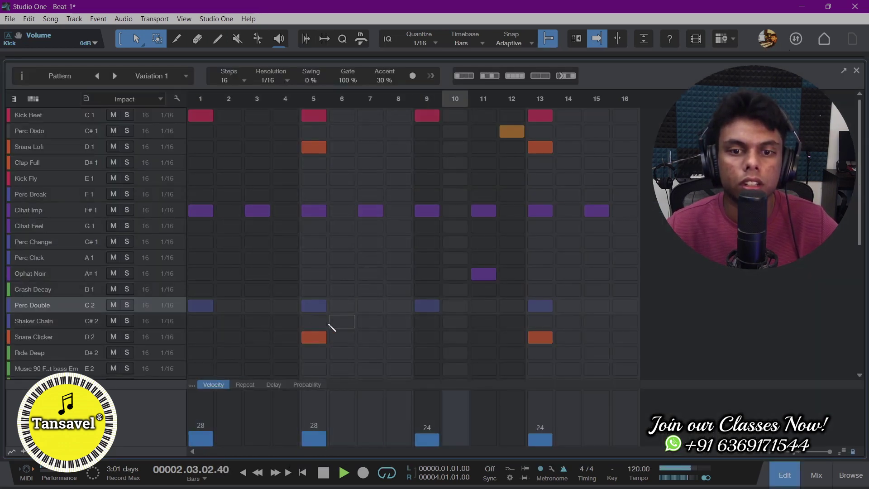
# Remove the Clhat Imp hits from all the odd-numbered steps, 1 through 15
pyautogui.click(199, 206)
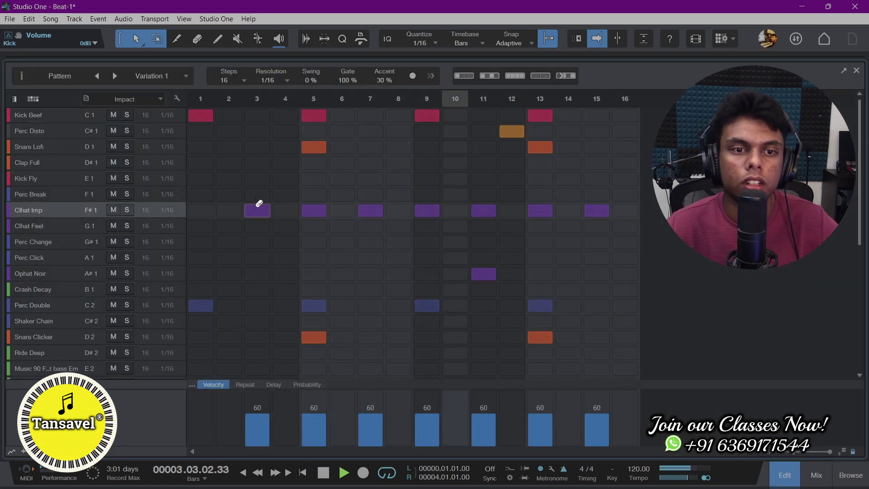
pyautogui.click(257, 209)
pyautogui.click(314, 209)
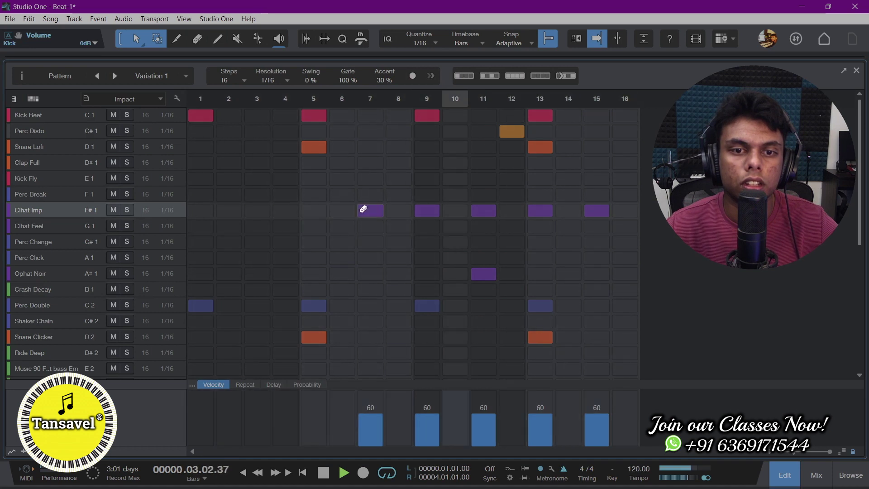
pyautogui.click(370, 211)
pyautogui.click(427, 210)
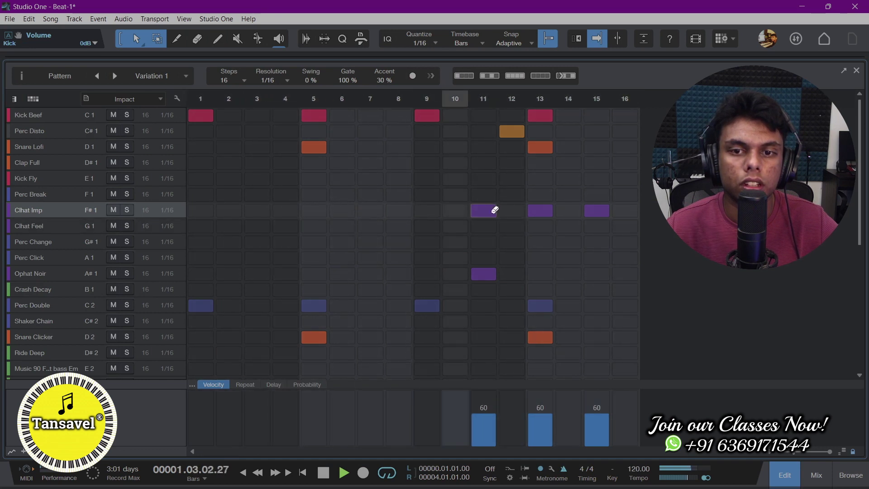
pyautogui.click(485, 210)
pyautogui.click(543, 211)
pyautogui.click(595, 212)
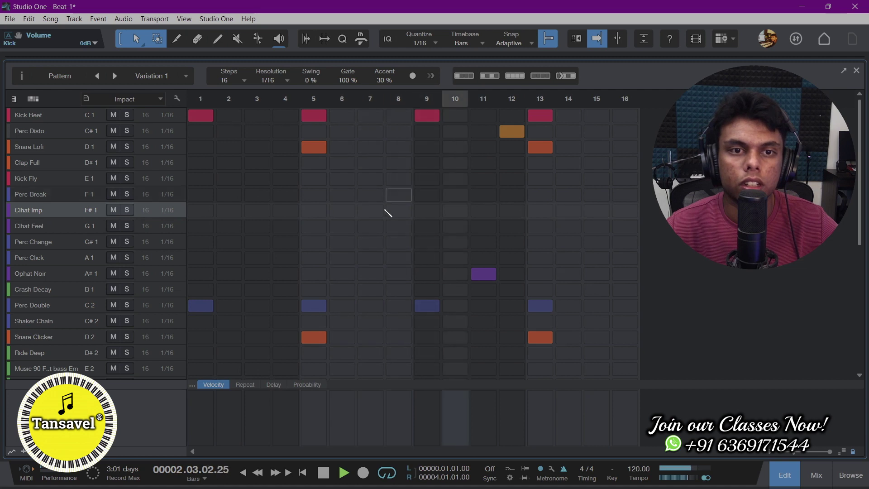
# Remove the Perc Double hits on steps 1, 5, 9 and 13 and the Ophat Noir hit on step 11
pyautogui.click(200, 303)
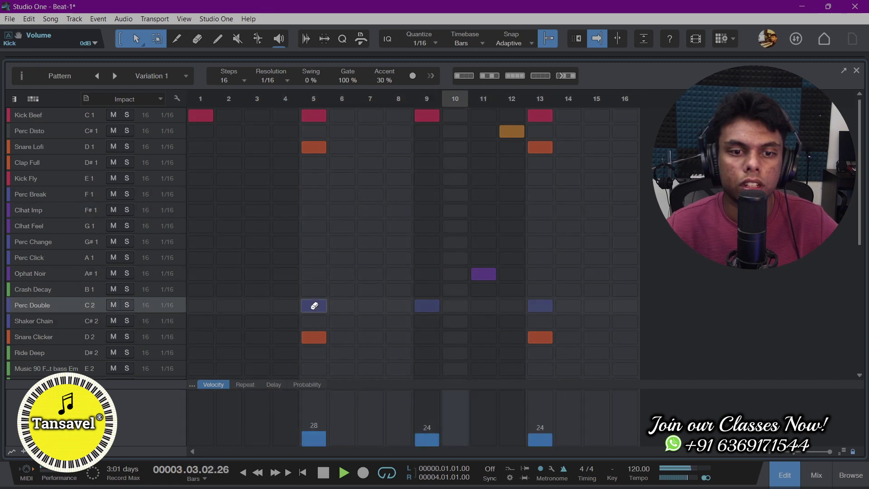
pyautogui.click(314, 305)
pyautogui.click(427, 305)
pyautogui.click(539, 308)
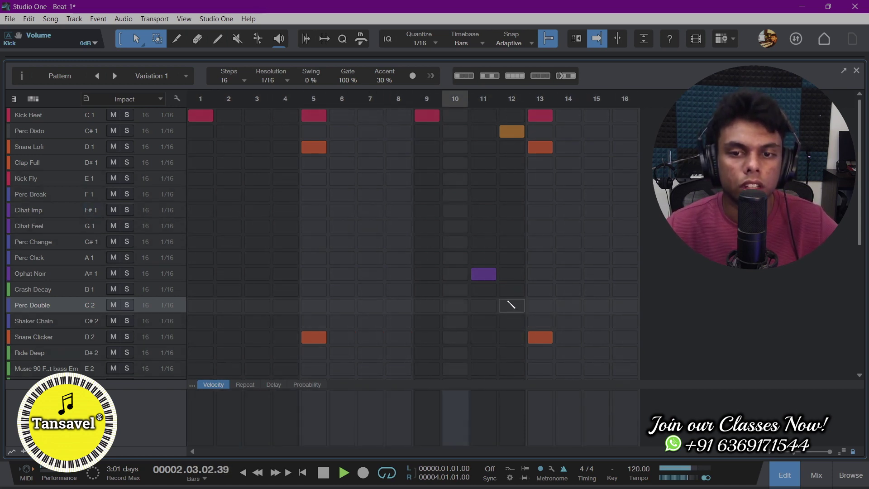
pyautogui.click(485, 274)
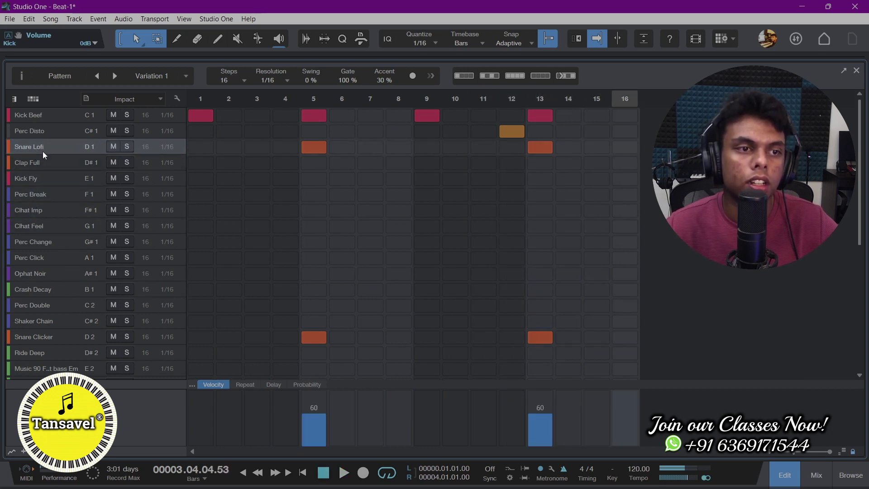
# Add a Perc Disto hit on step 3 and play the drum pattern
pyautogui.press('Up')
pyautogui.click(257, 132)
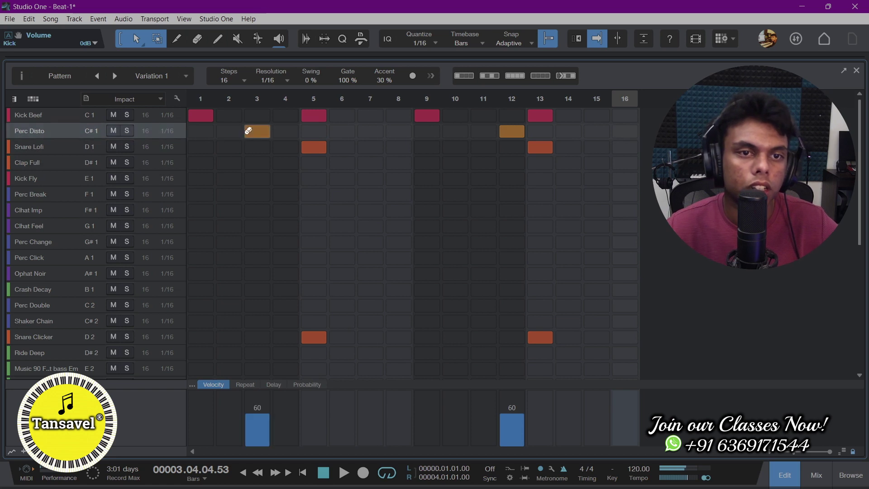
pyautogui.press('space')
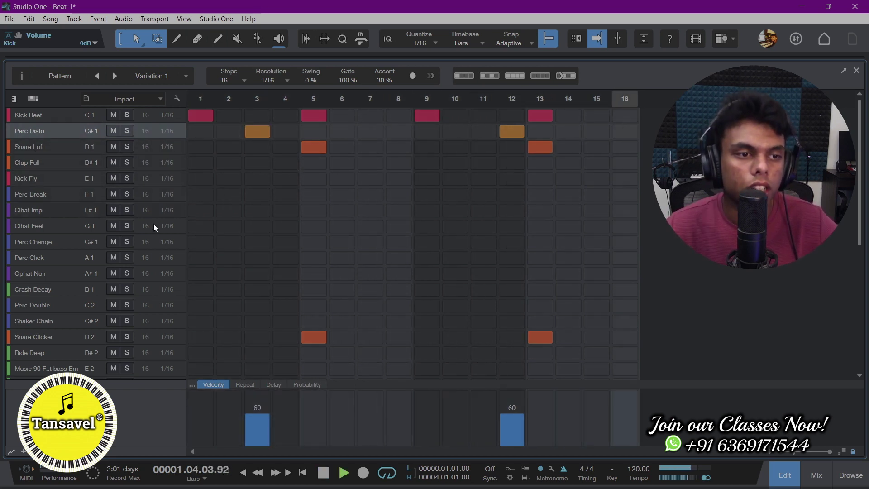
# Audition the kit's lower drum sounds, including Ride Deep, Snare Clicker and Ophat Noir
pyautogui.click(62, 361)
pyautogui.click(62, 357)
pyautogui.scroll(-1, 51, 344)
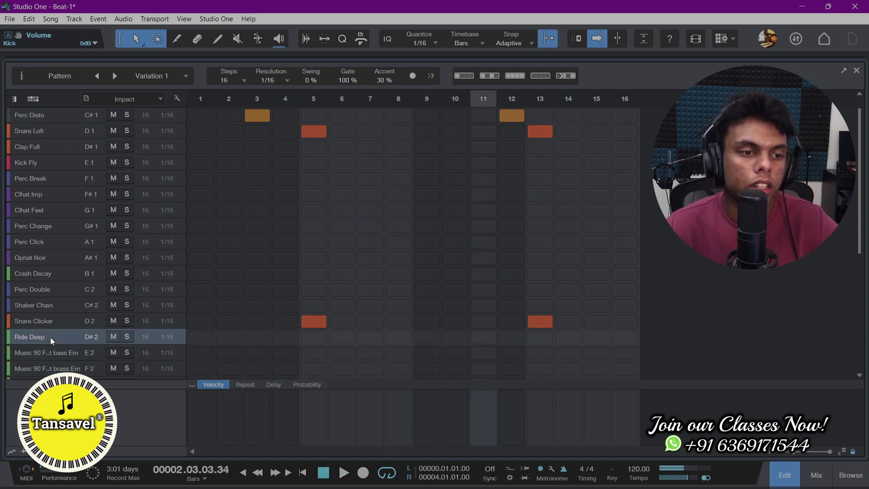
pyautogui.click(43, 318)
pyautogui.click(43, 311)
pyautogui.click(47, 321)
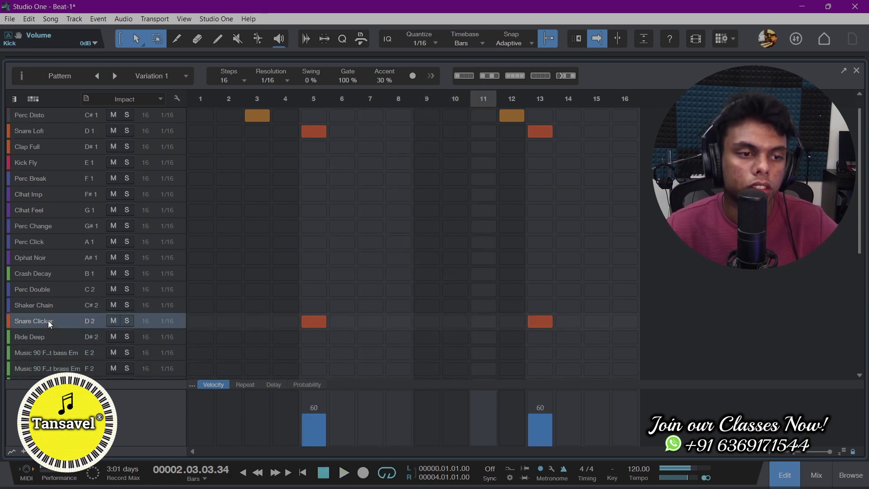
pyautogui.moveTo(48, 321); pyautogui.dragTo(51, 258)
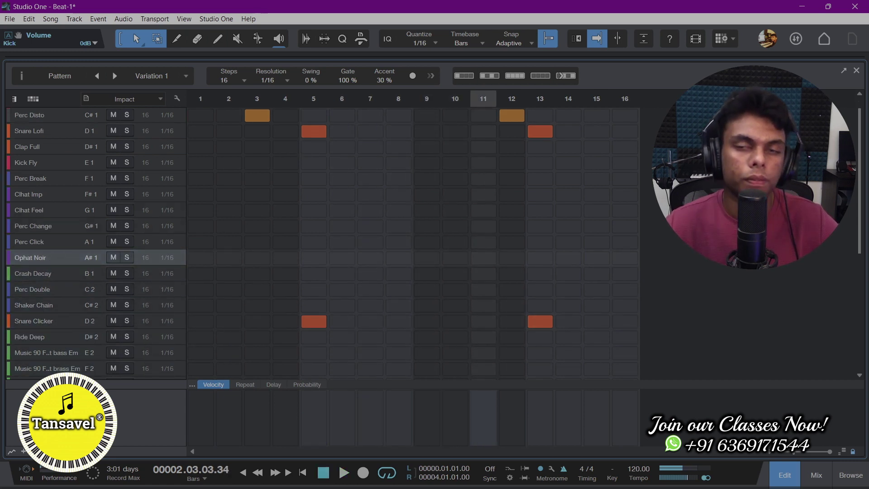
# Close the drum pattern, browse the drum instrument's kit list without choosing another kit, and close the instrument
pyautogui.click(857, 71)
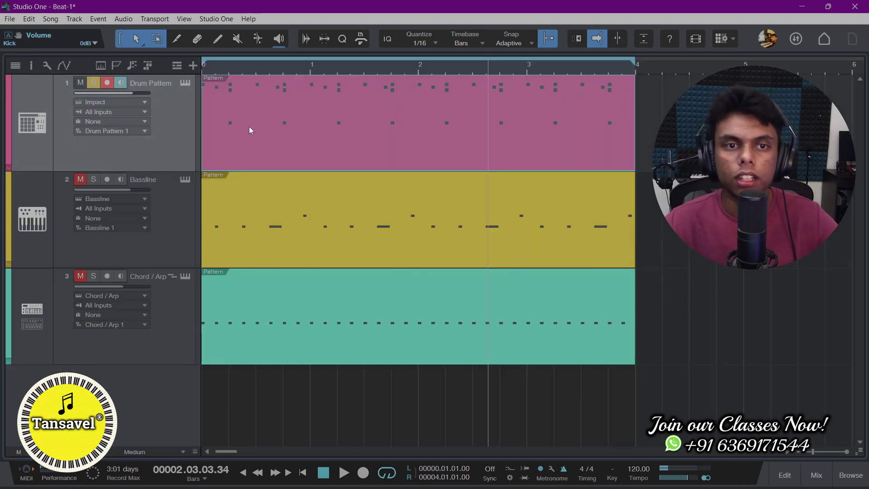
pyautogui.click(185, 83)
pyautogui.click(384, 78)
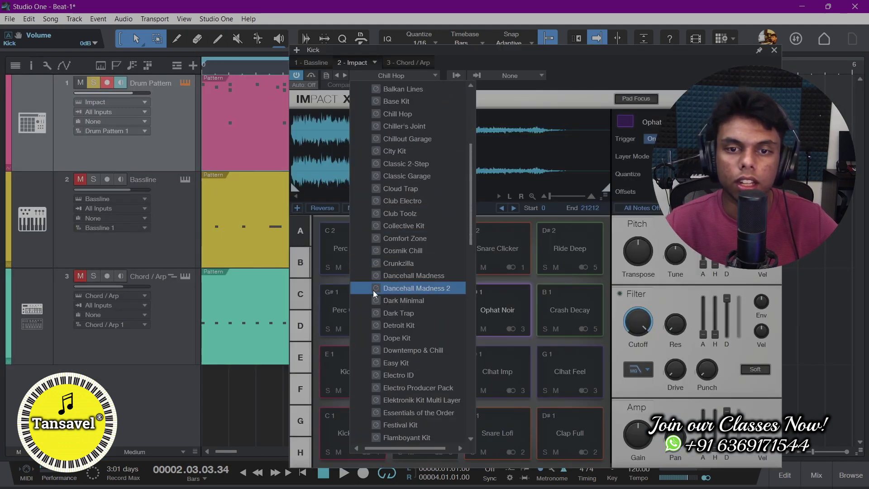
pyautogui.click(536, 61)
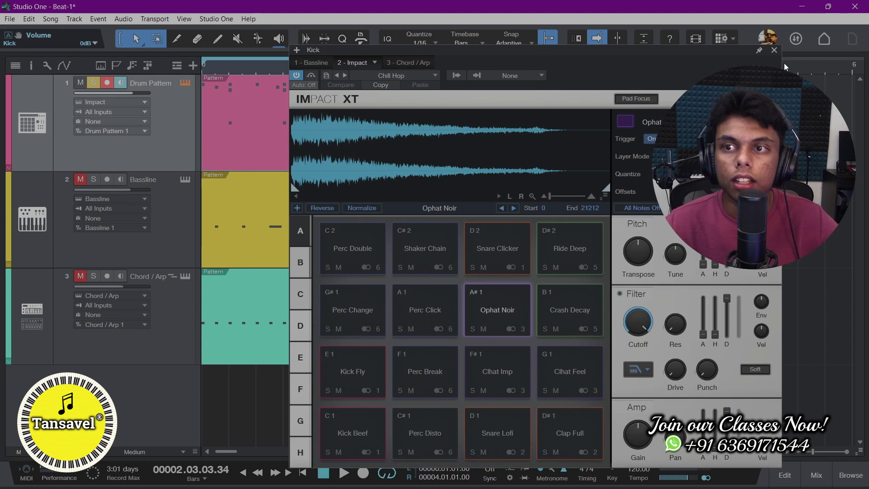
pyautogui.click(774, 51)
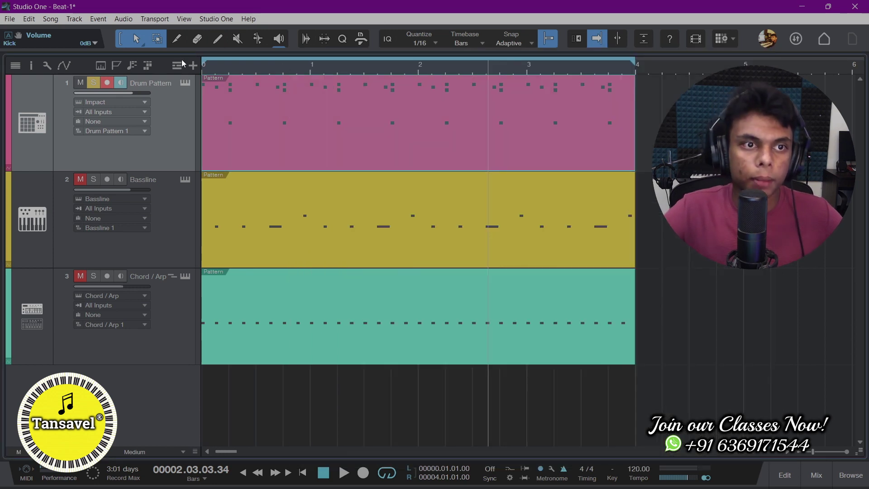
# Reopen the Drum Pattern in the step editor
pyautogui.click(132, 65)
pyautogui.click(130, 66)
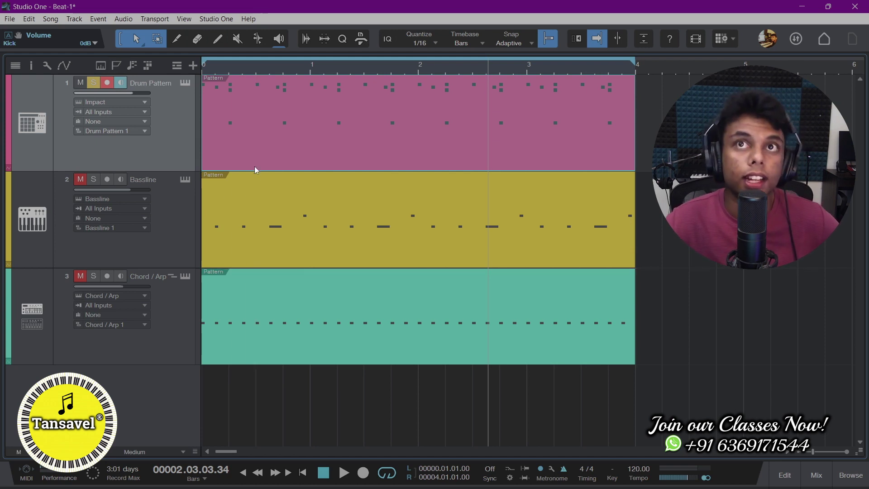
pyautogui.doubleClick(314, 148)
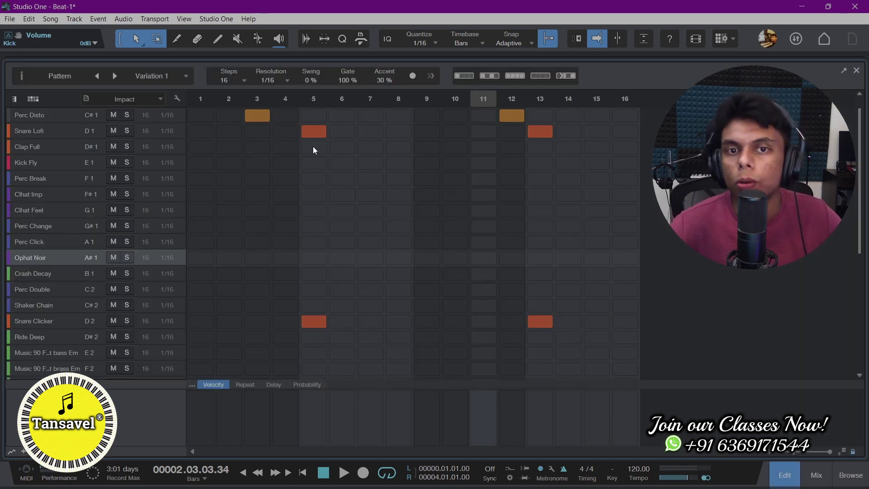
# Return playback to the start, view the drum pattern in melodic mode, restore drum mode, and close the pattern editor
pyautogui.click(303, 473)
pyautogui.scroll(1, 399, 301)
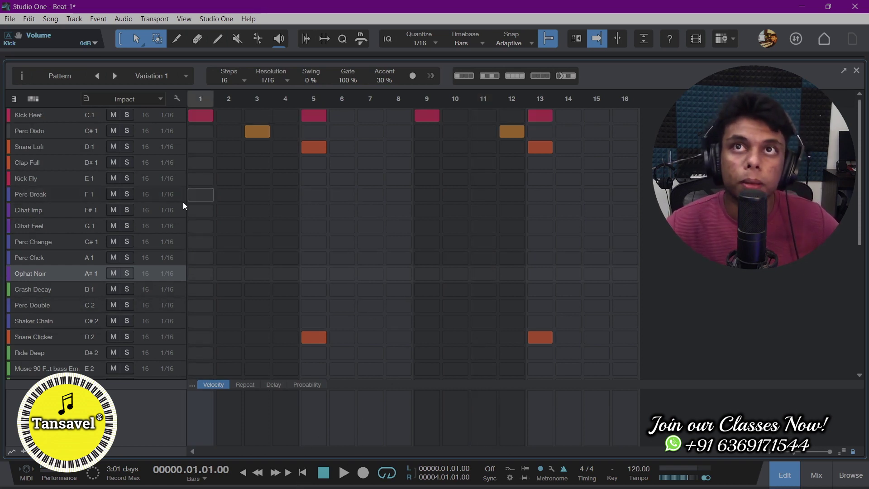
pyautogui.click(13, 99)
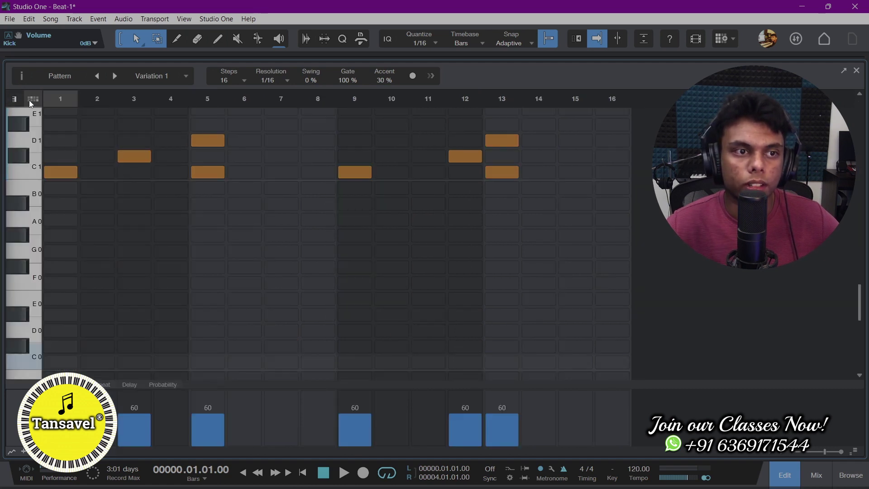
pyautogui.click(29, 100)
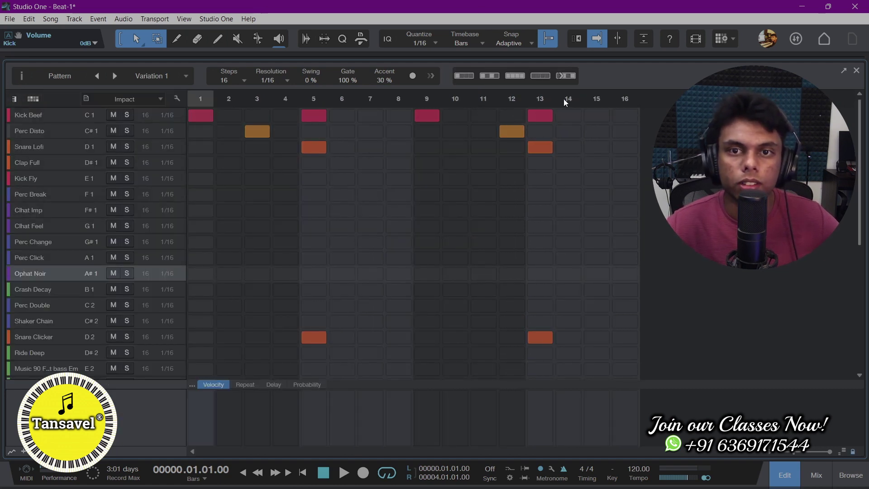
pyautogui.click(856, 70)
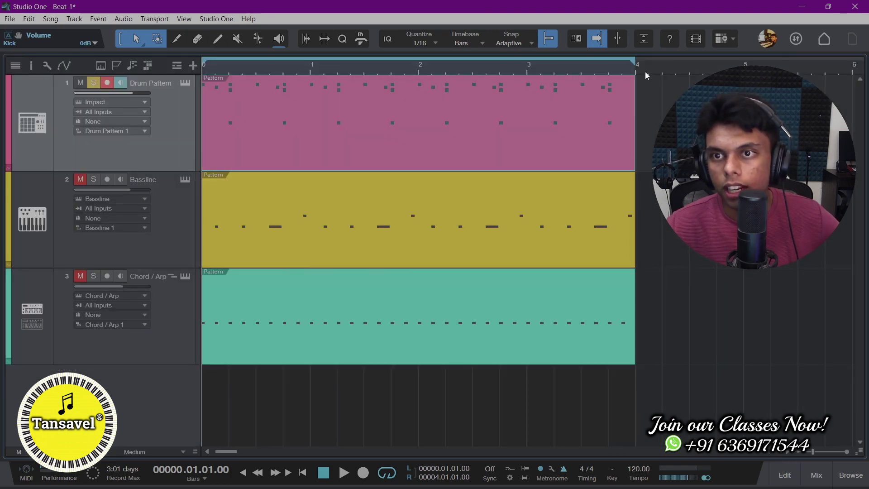
# Extend the loop range to bar 8 and duplicate the patterns on all three tracks to fill it
pyautogui.click(810, 451)
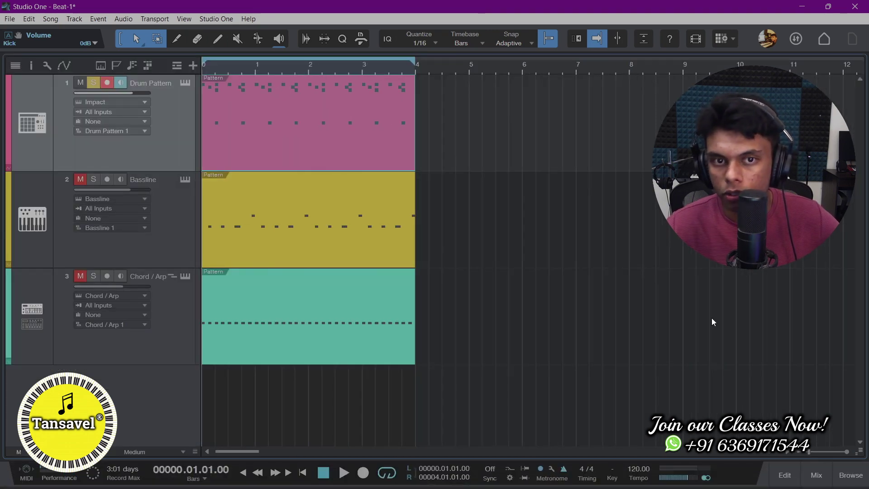
pyautogui.moveTo(416, 64); pyautogui.dragTo(640, 68)
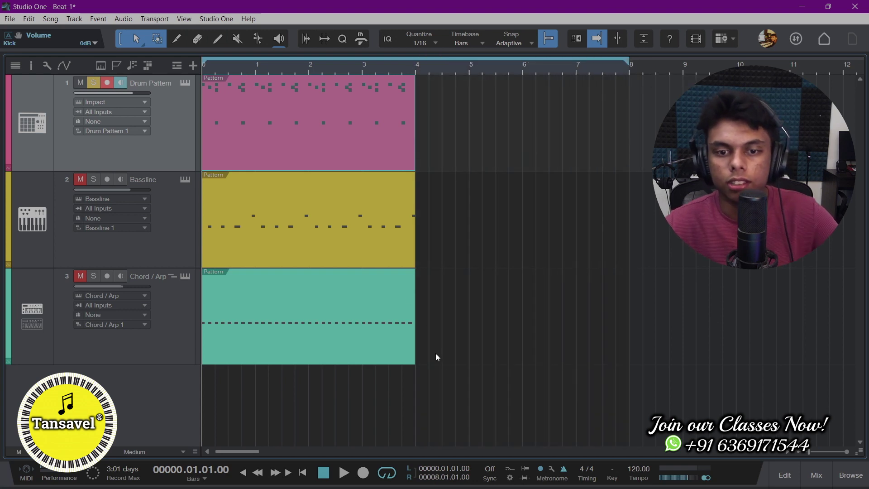
pyautogui.press('d')
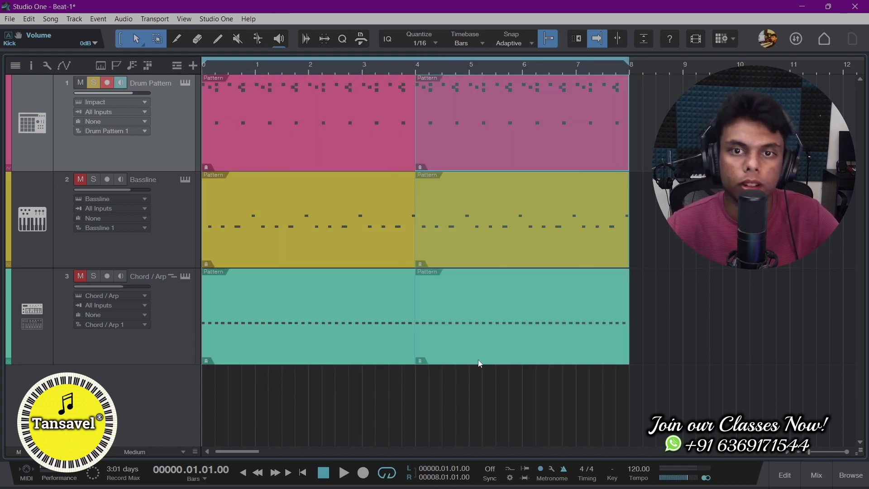
# Play the extended arrangement of all three tracks and select the Chord / Arp track
pyautogui.click(417, 415)
pyautogui.press('space')
pyautogui.click(330, 340)
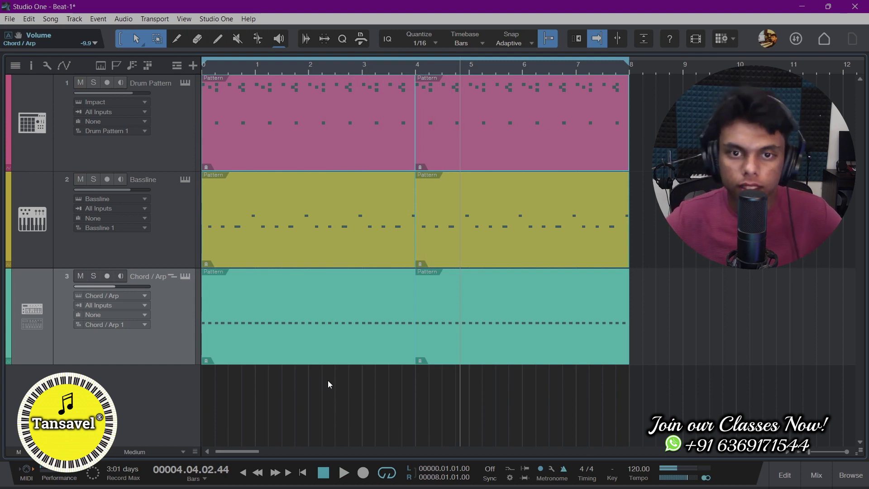
pyautogui.moveTo(627, 444); pyautogui.dragTo(203, 67)
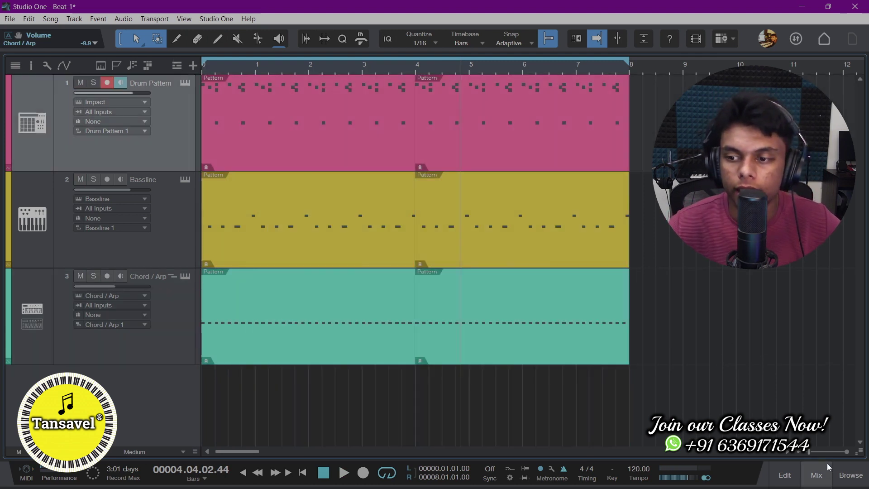
pyautogui.click(158, 323)
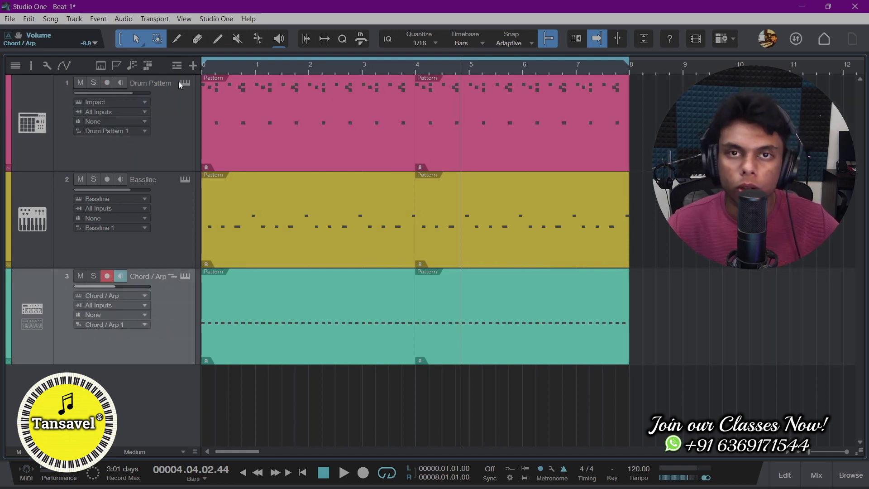
# Open the first drum pattern, try repeat values of 7 and 1 on Kick Beef's step 1 during playback, and reset it to 0
pyautogui.doubleClick(337, 146)
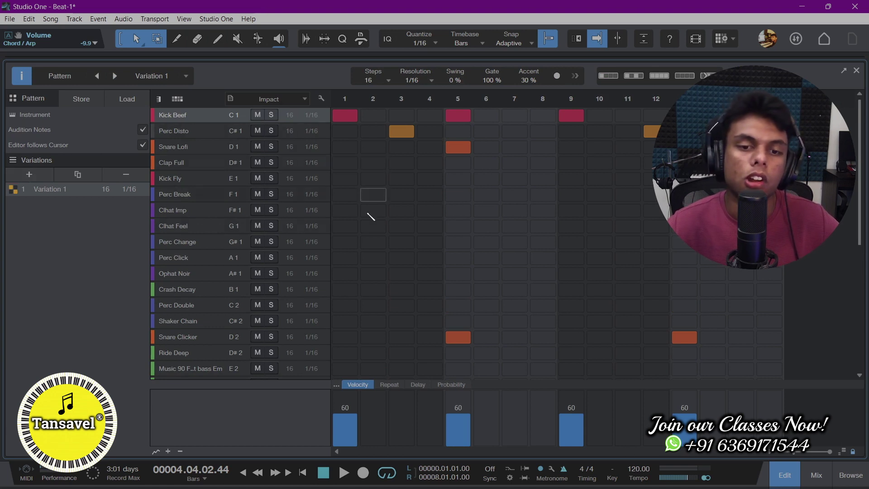
pyautogui.click(389, 385)
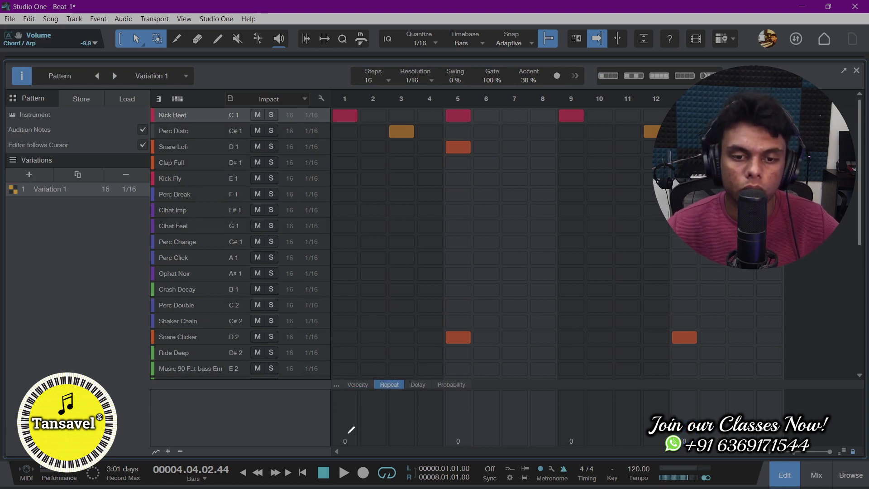
pyautogui.press('space')
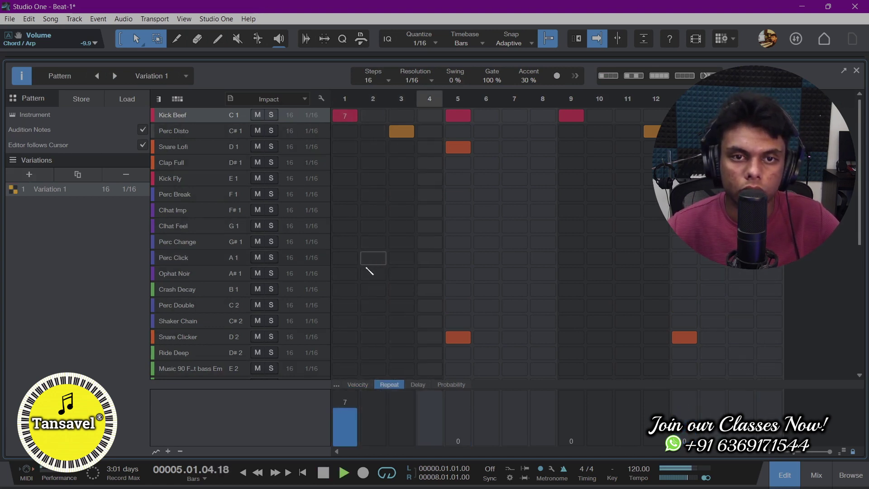
pyautogui.click(347, 435)
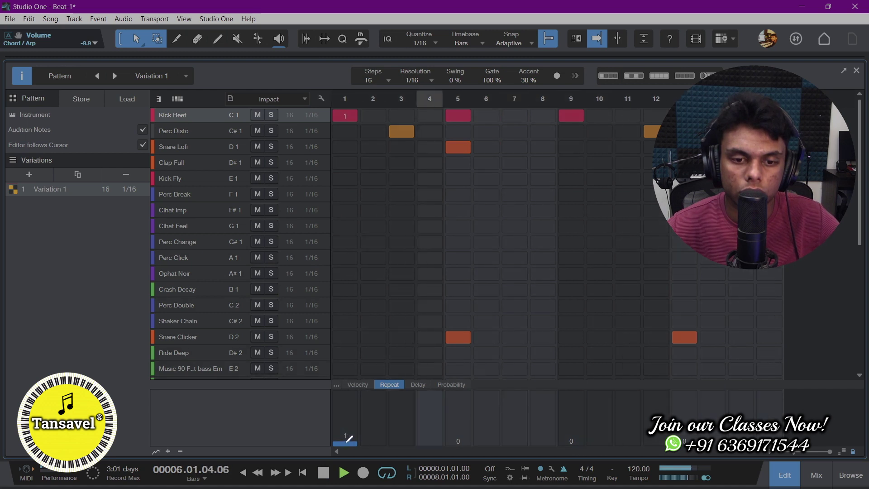
pyautogui.moveTo(347, 436); pyautogui.dragTo(349, 449)
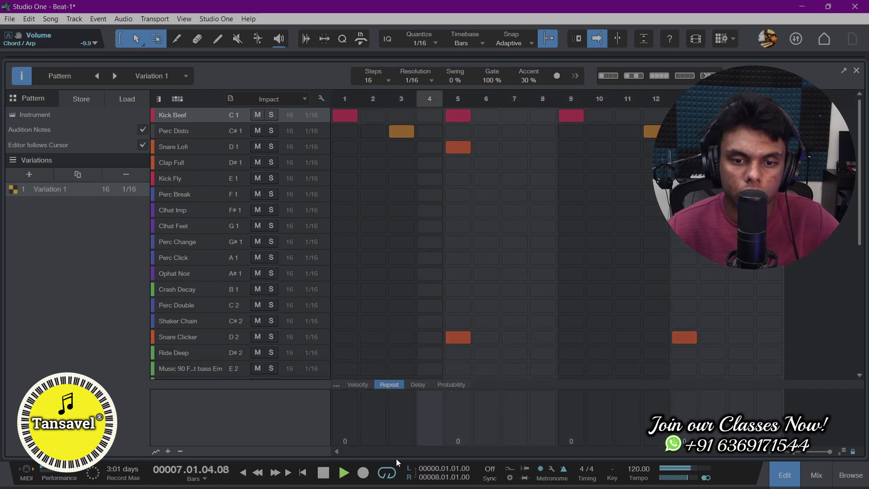
pyautogui.press('space')
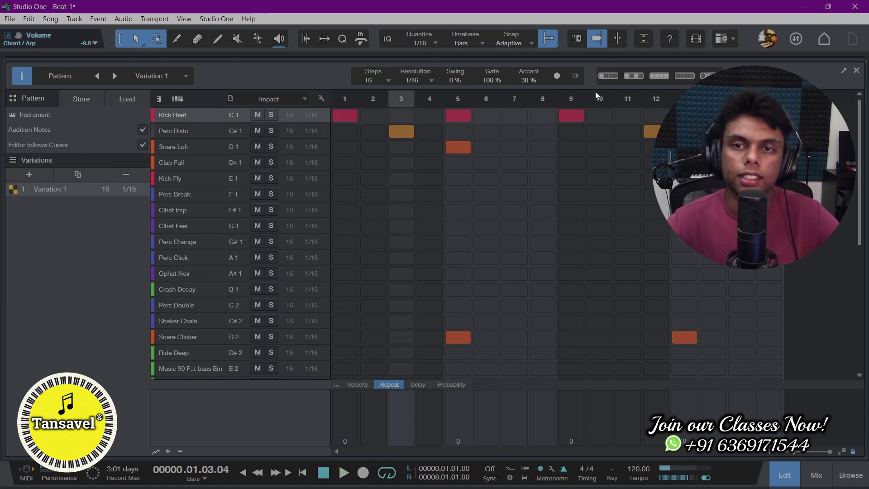
pyautogui.press('space')
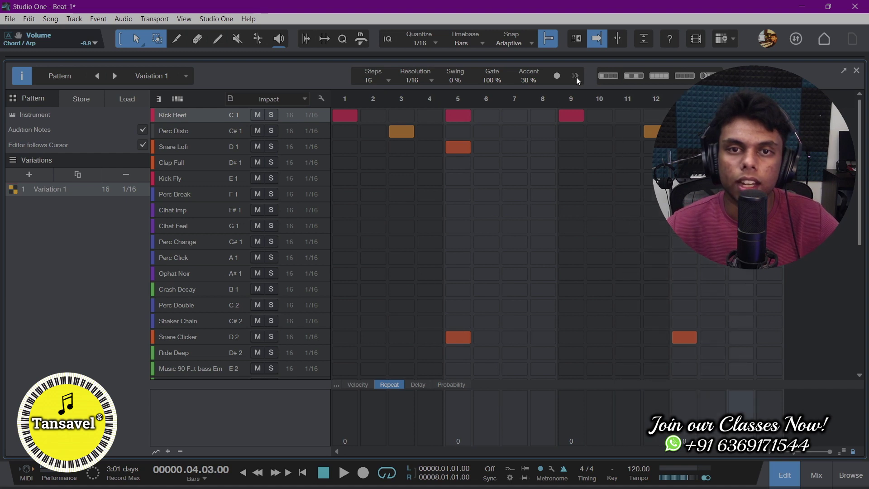
# Try a 1/32 resolution for the drum pattern, and set the resolution to 1/8
pyautogui.click(423, 78)
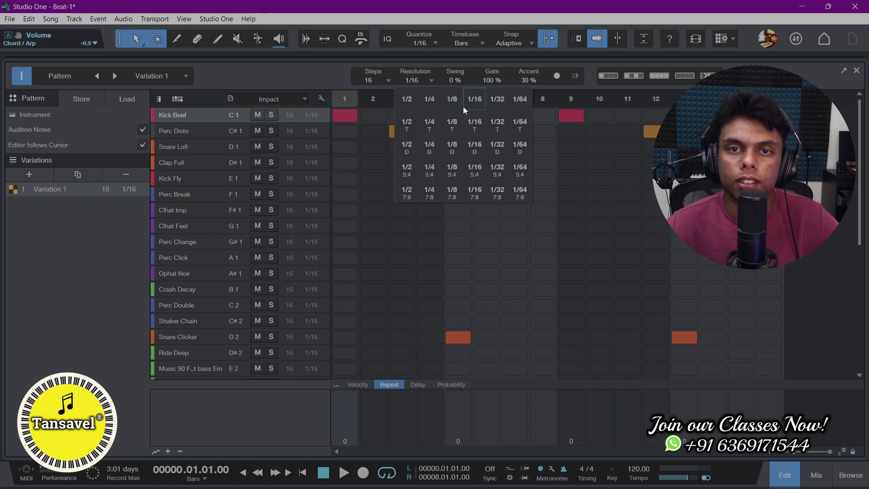
pyautogui.click(493, 108)
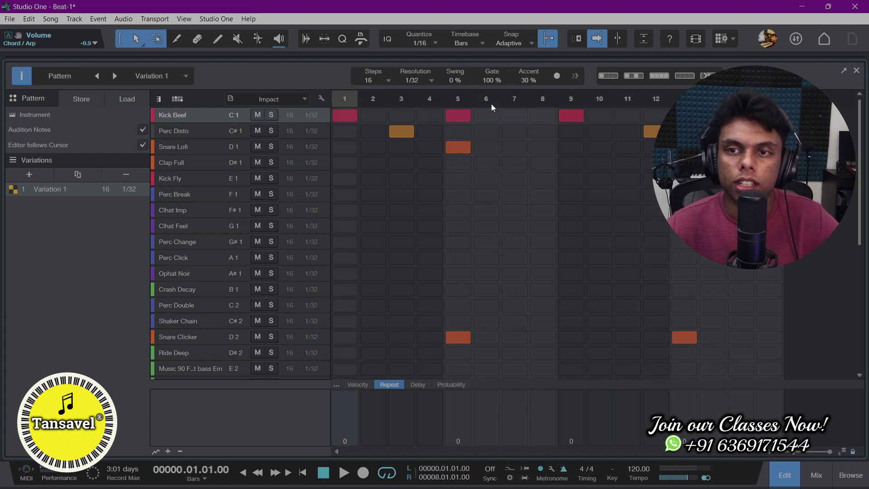
pyautogui.click(430, 79)
pyautogui.click(450, 99)
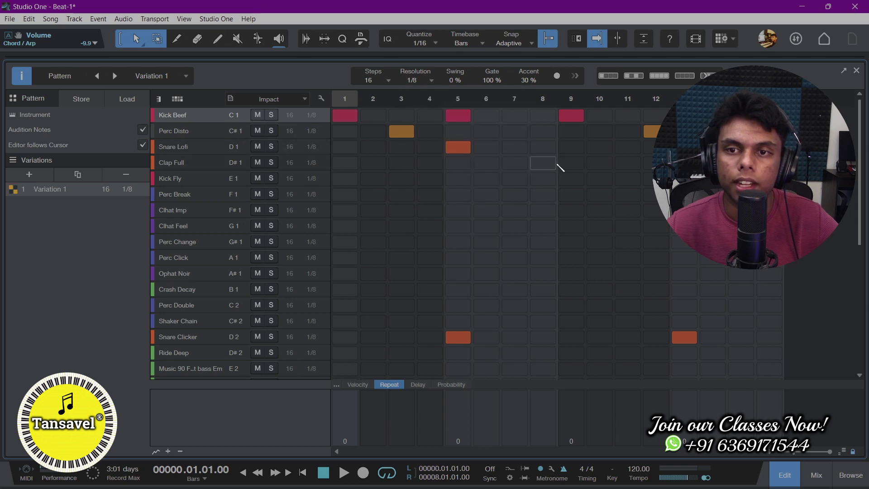
pyautogui.click(431, 79)
# Try lengths of 24 and 64 steps for the drum pattern
pyautogui.click(389, 80)
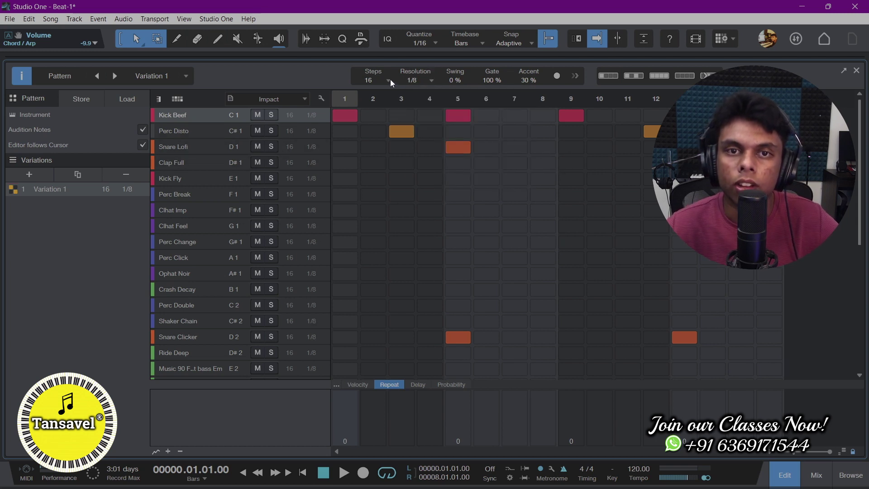
pyautogui.click(388, 80)
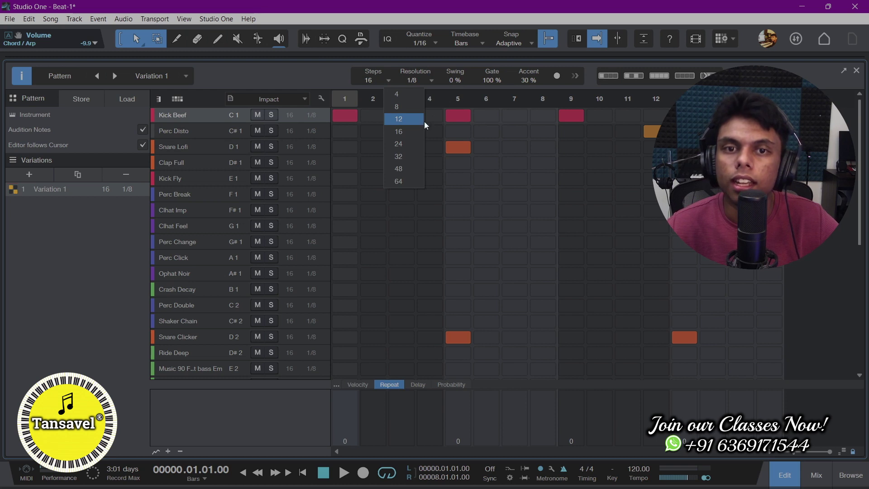
pyautogui.click(414, 144)
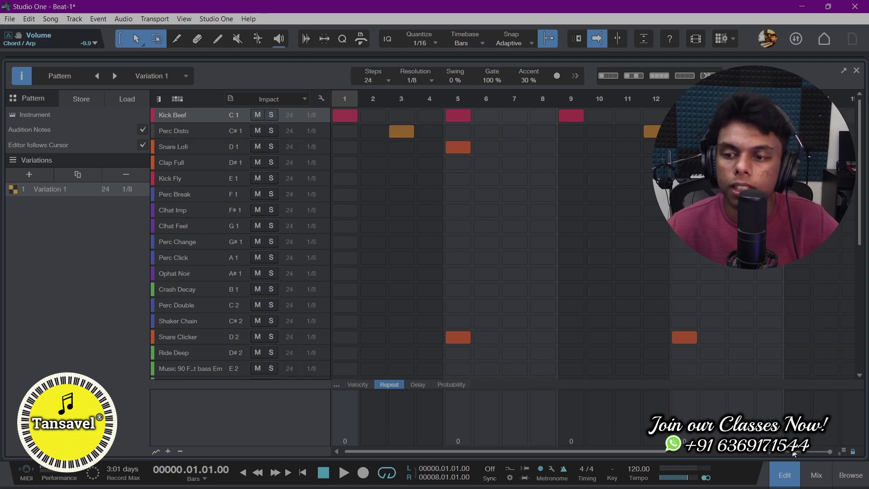
pyautogui.click(795, 453)
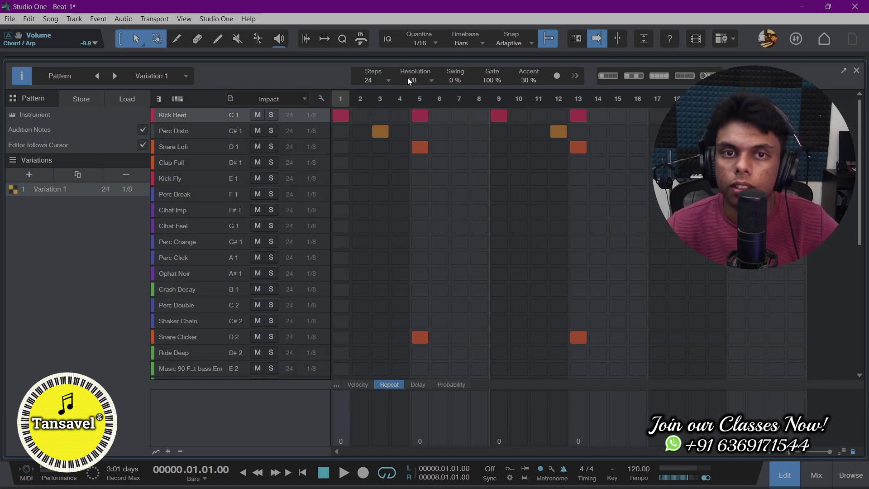
pyautogui.click(389, 82)
pyautogui.click(389, 181)
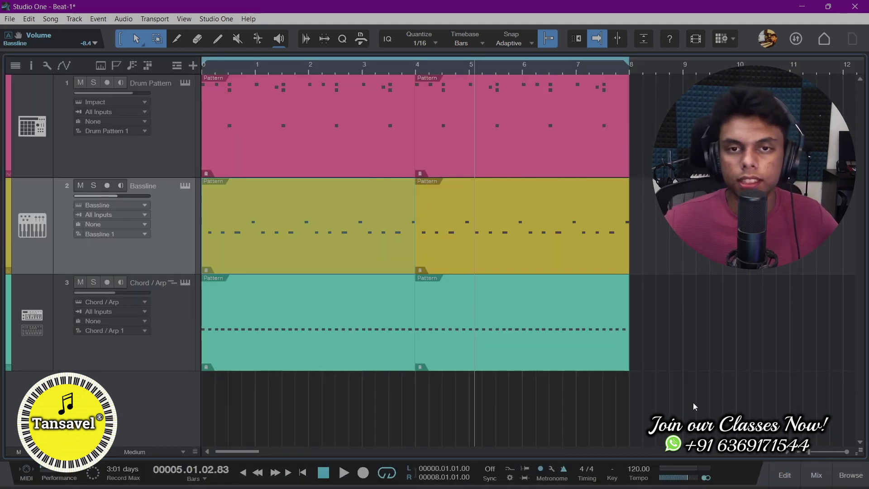
pyautogui.moveTo(693, 407); pyautogui.dragTo(429, 81)
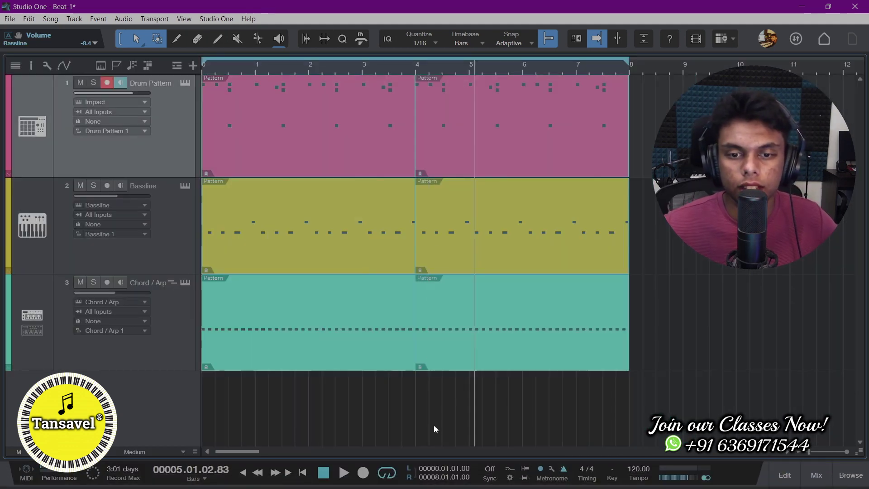
pyautogui.click(413, 398)
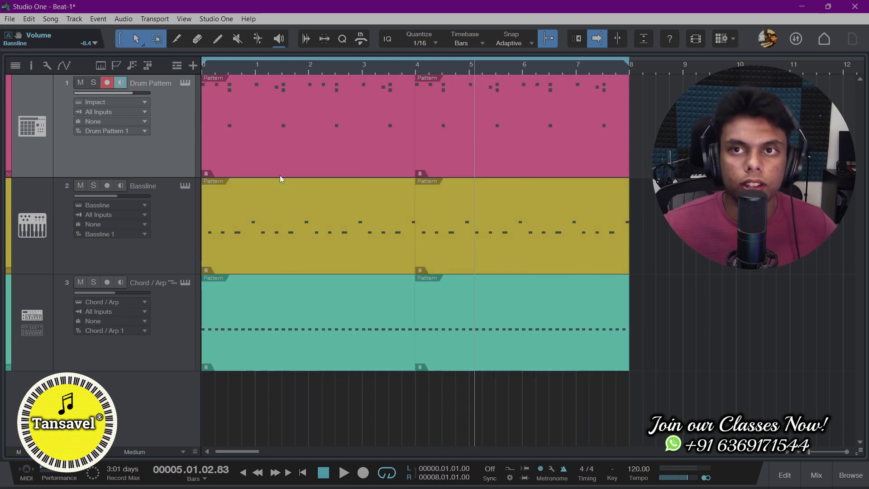